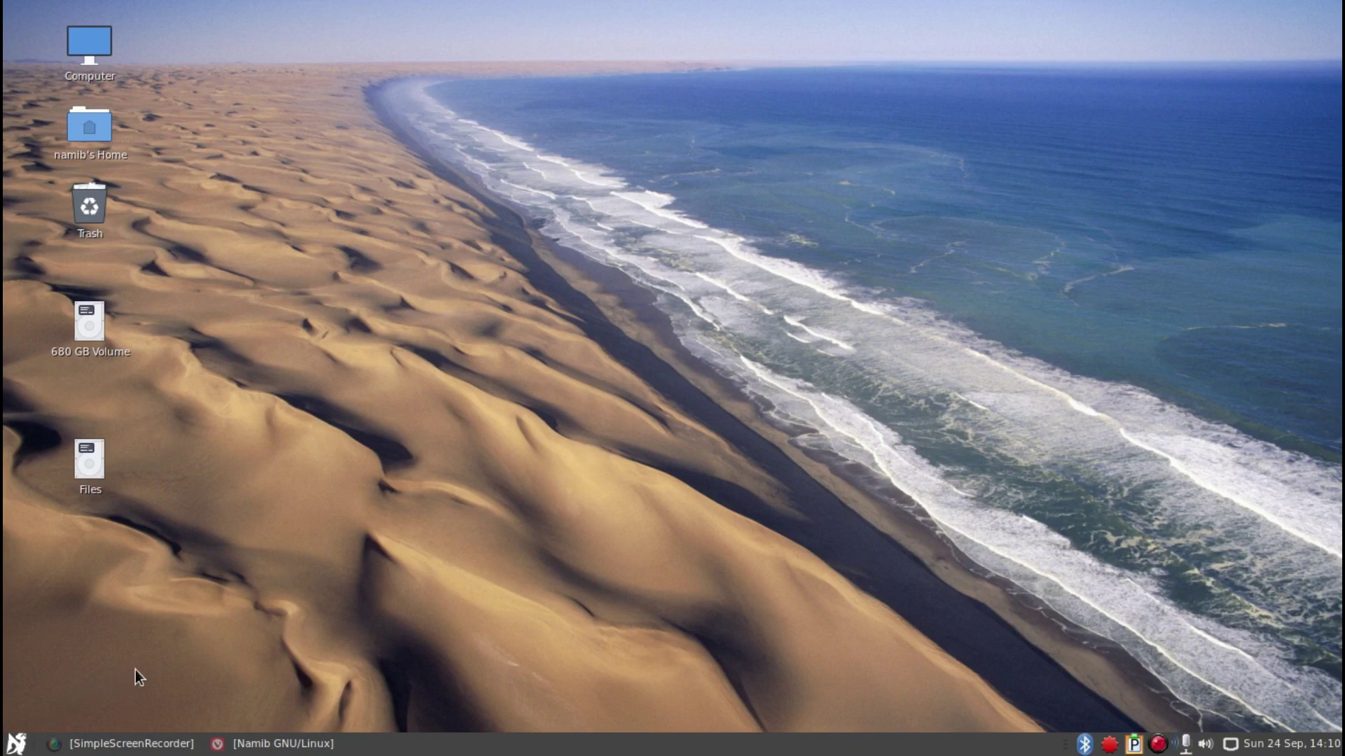
- Switch to the Vivaldi browser and open the Namib GNU/Linux 17.08 page from the site's download overview
left_click(267, 743)
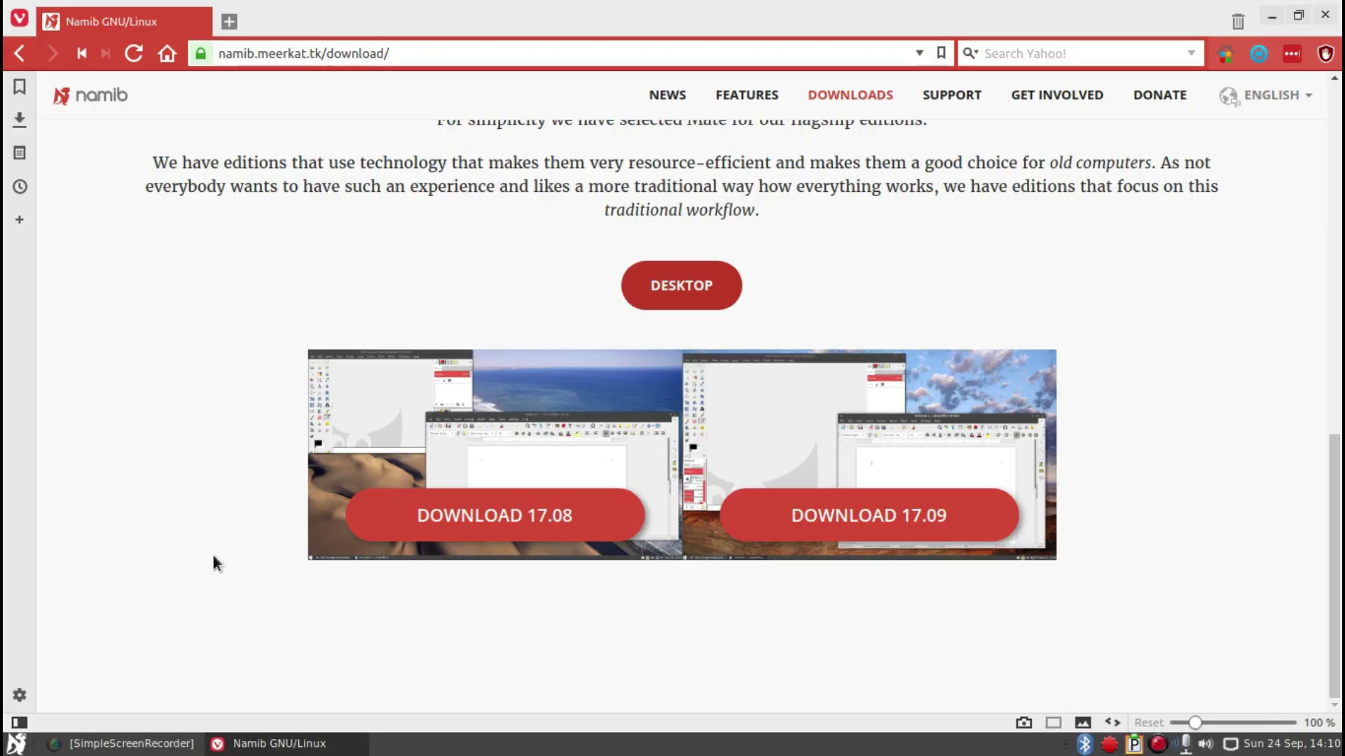
scroll(149, 522, "up", 10)
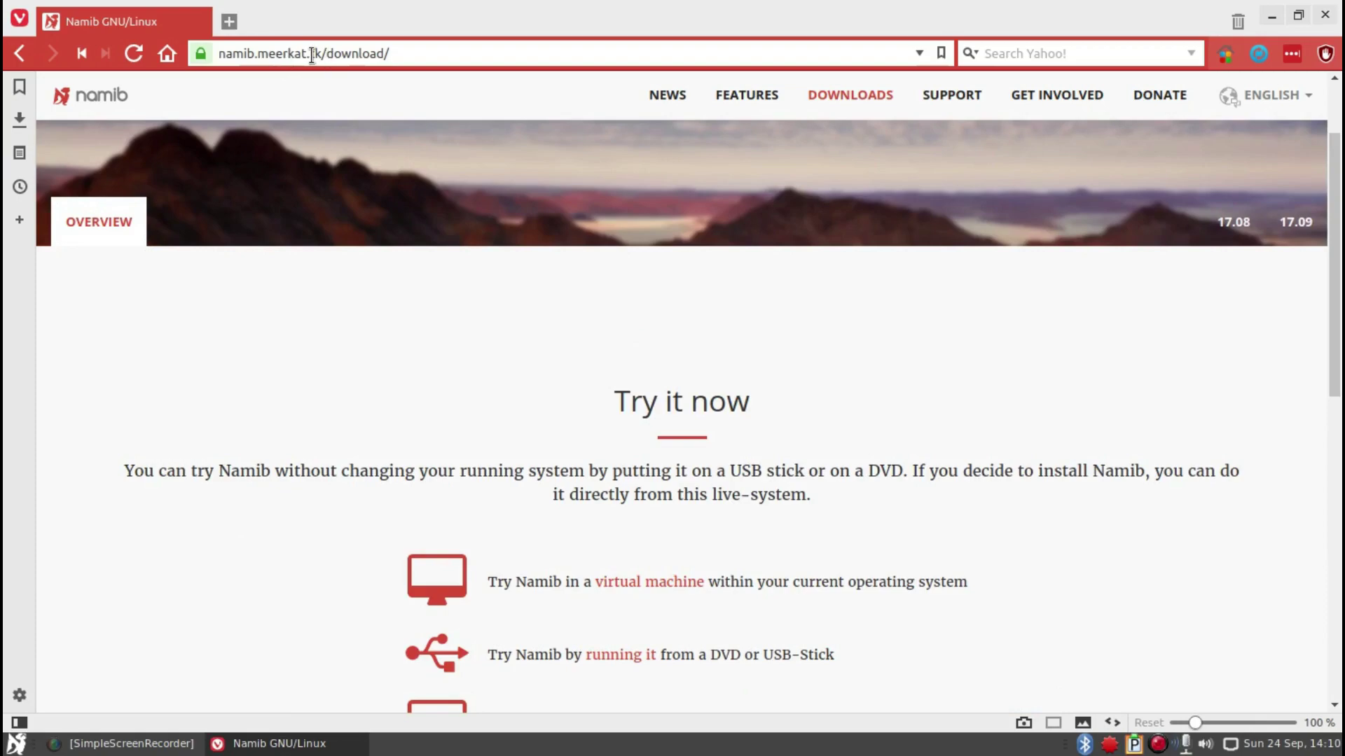
left_click(270, 43)
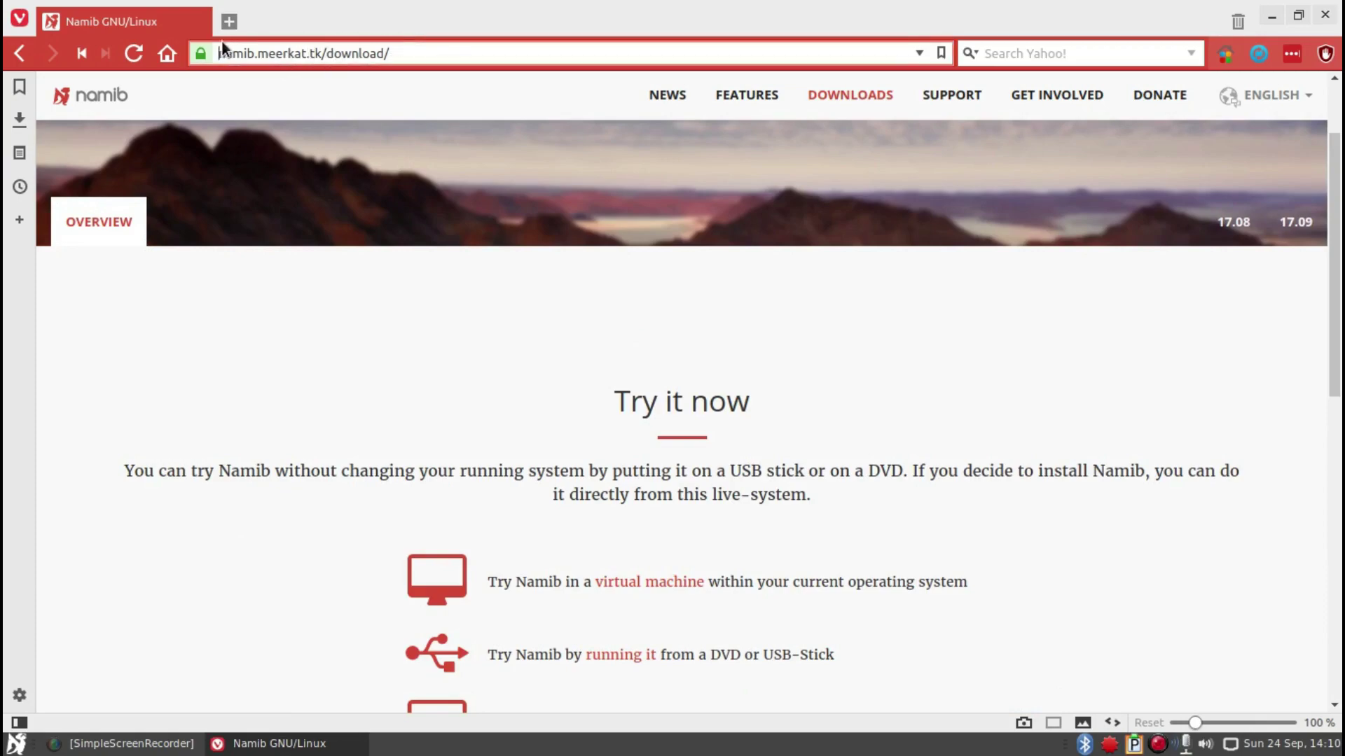
scroll(349, 326, "down", 10)
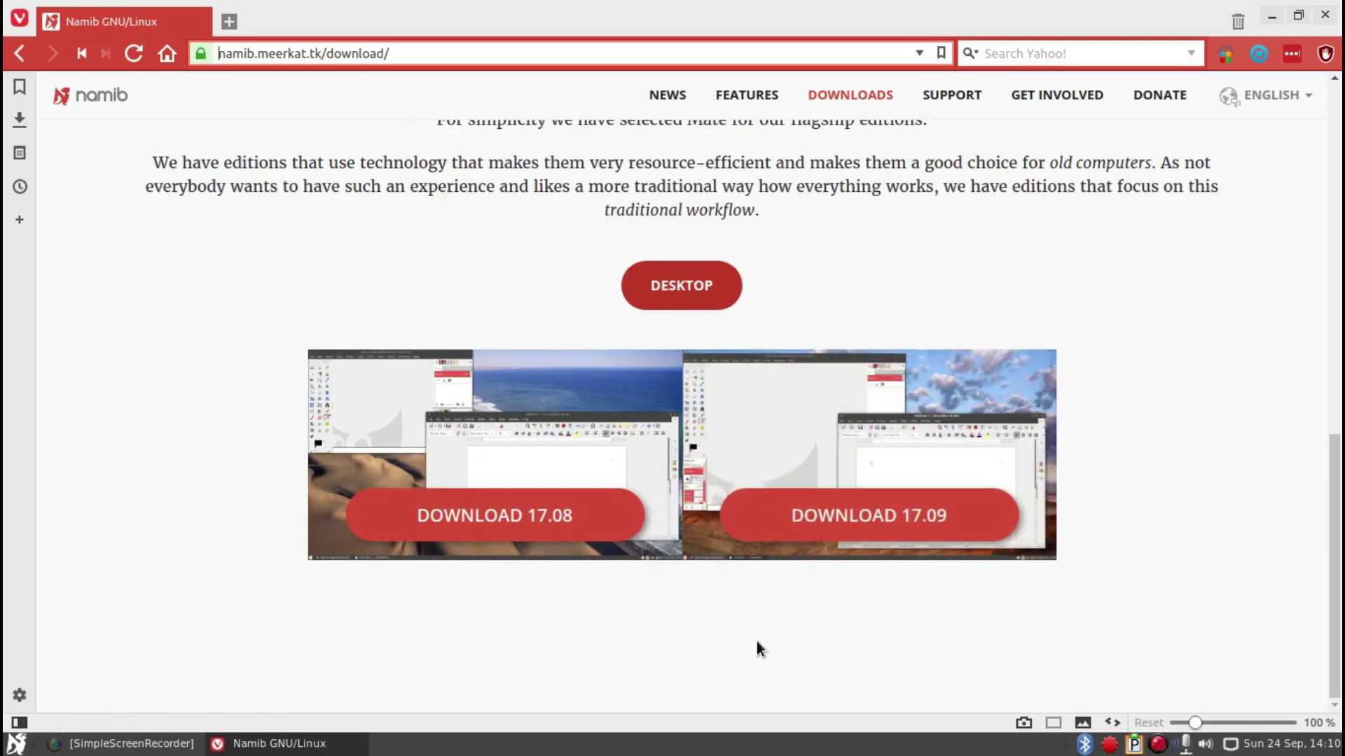
left_click(469, 520)
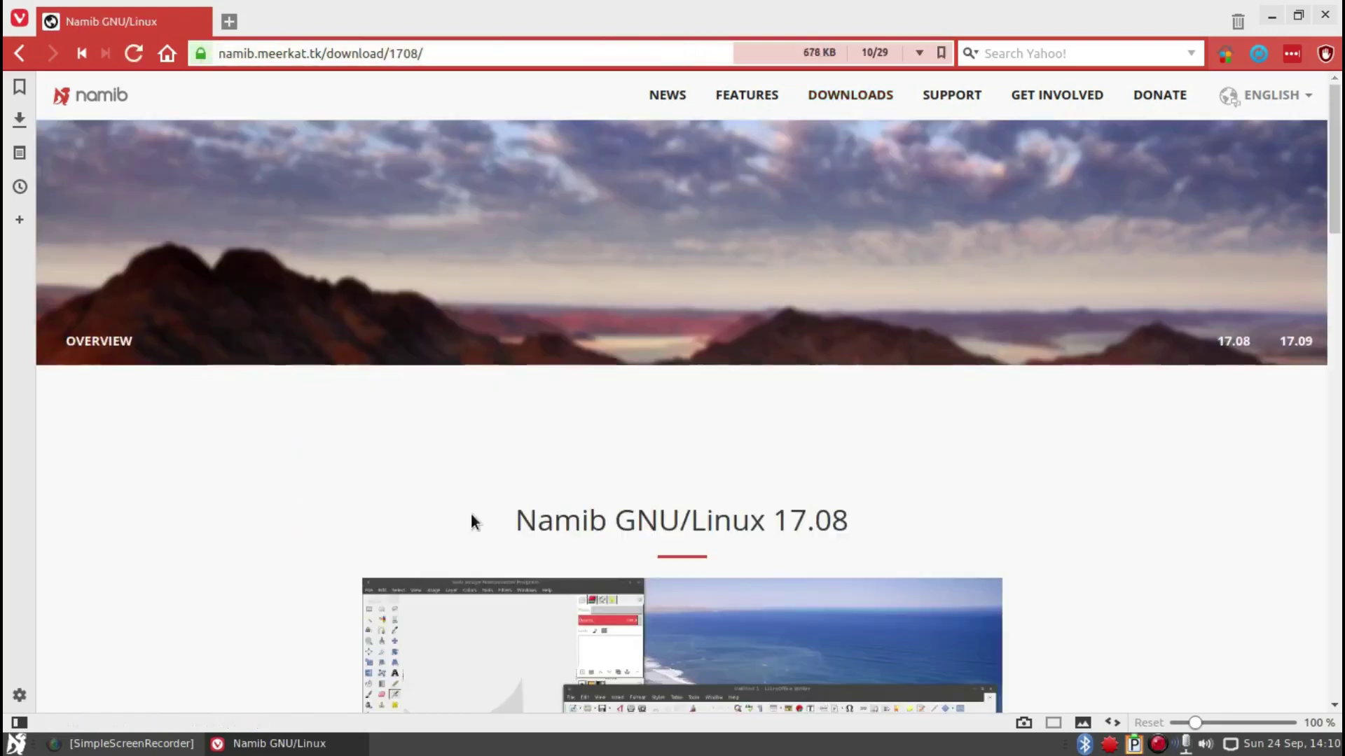
- Look over the SourceForge download option for Namib 17.08, and minimize the browser window
scroll(472, 522, "down", 10)
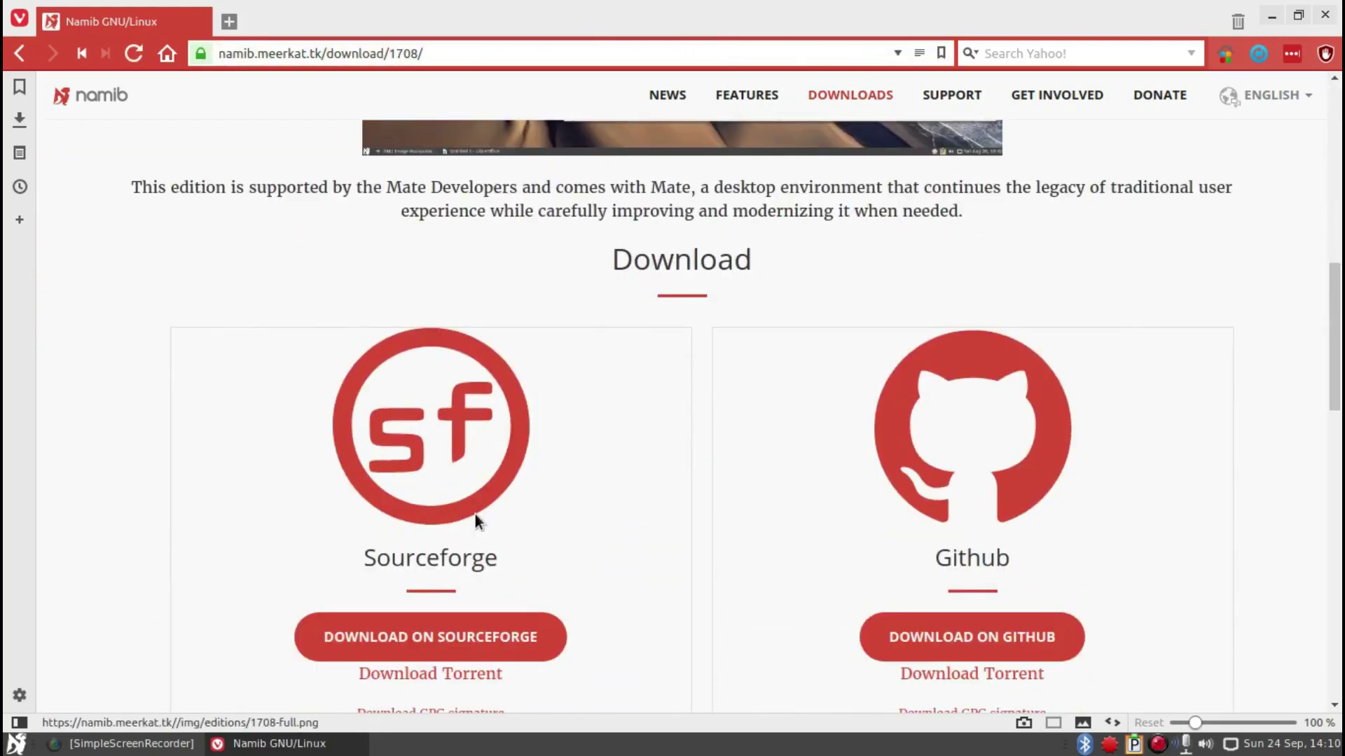
scroll(576, 553, "down", 3)
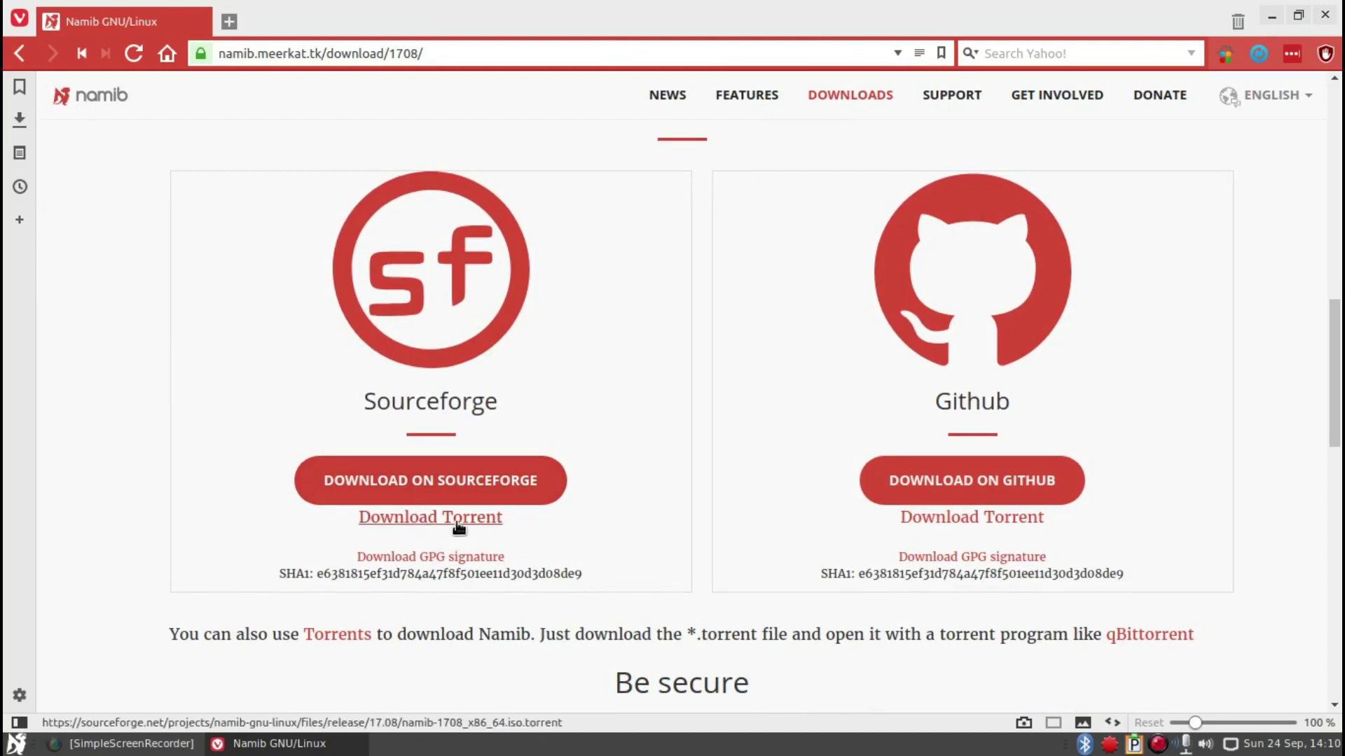
left_click(472, 485)
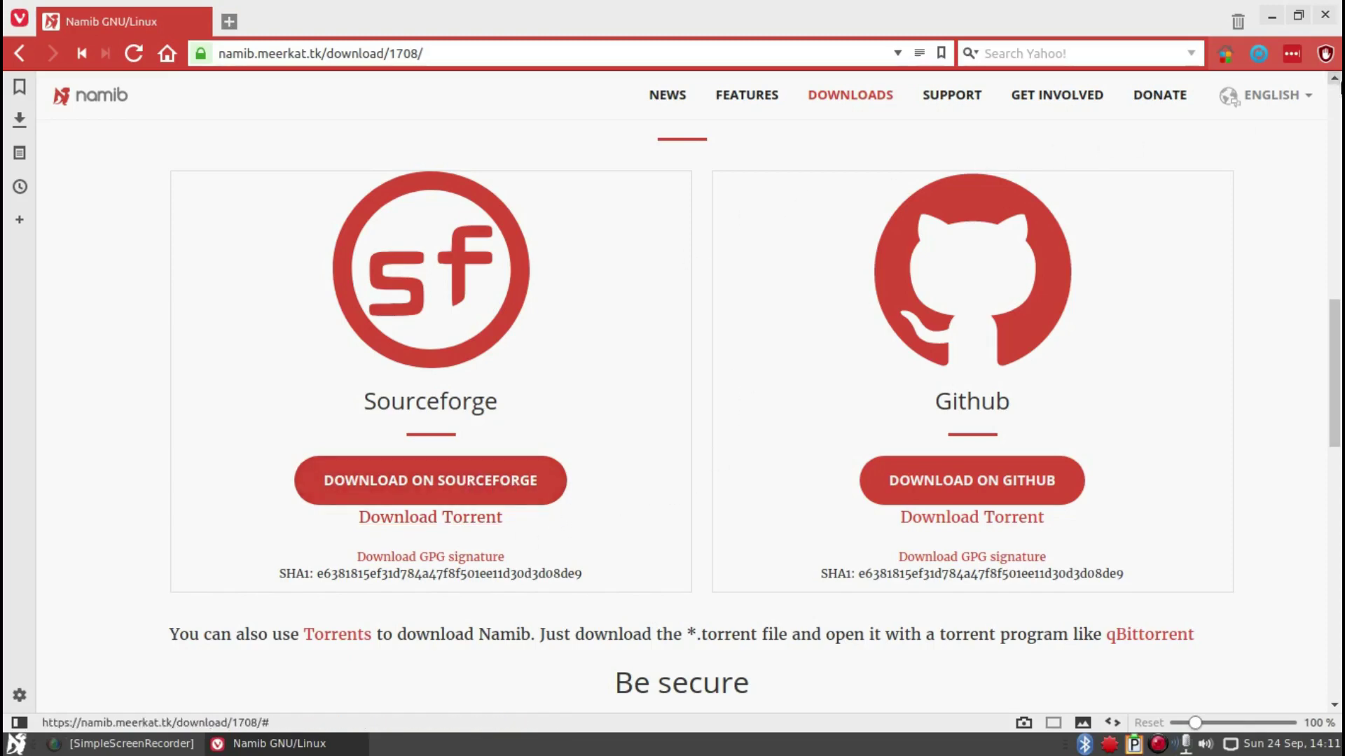
left_click(1276, 21)
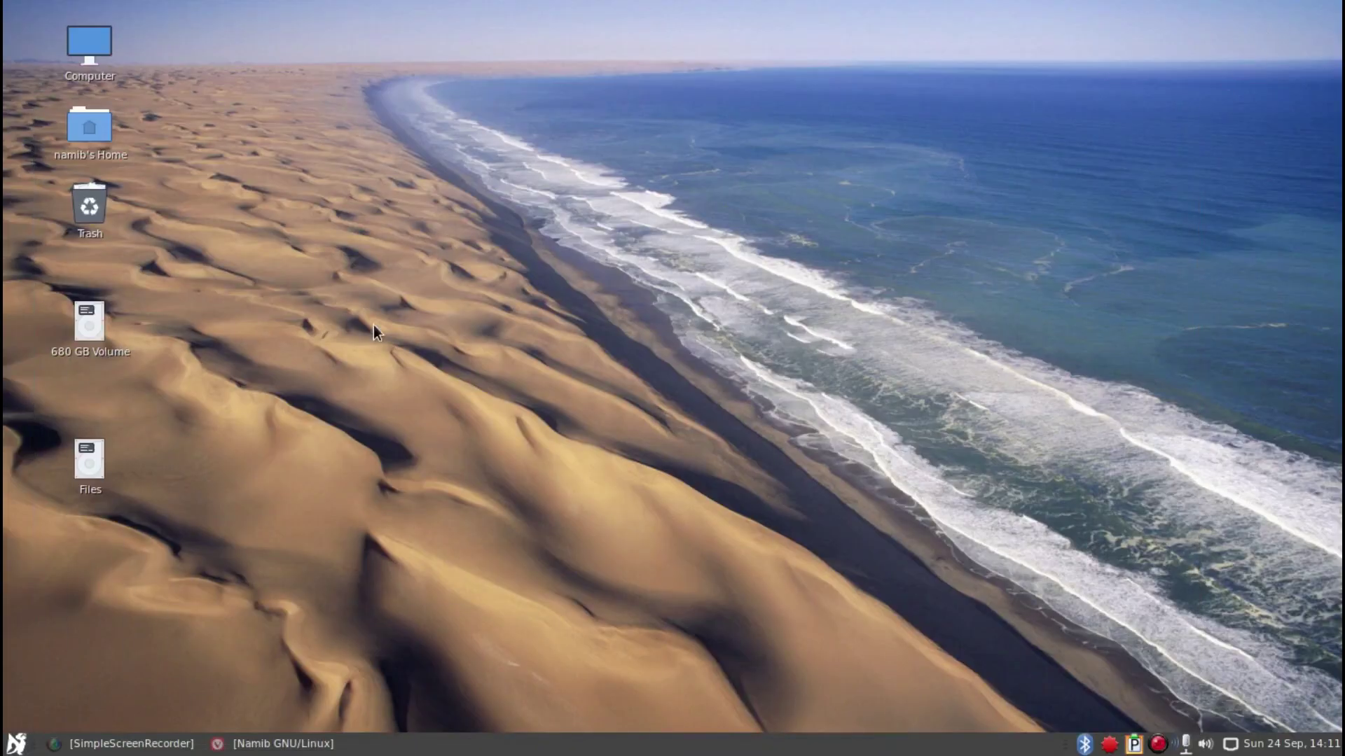
- Open the Videos folder inside the home folder and play Namib-Install.mp4 in full screen
double_click(90, 127)
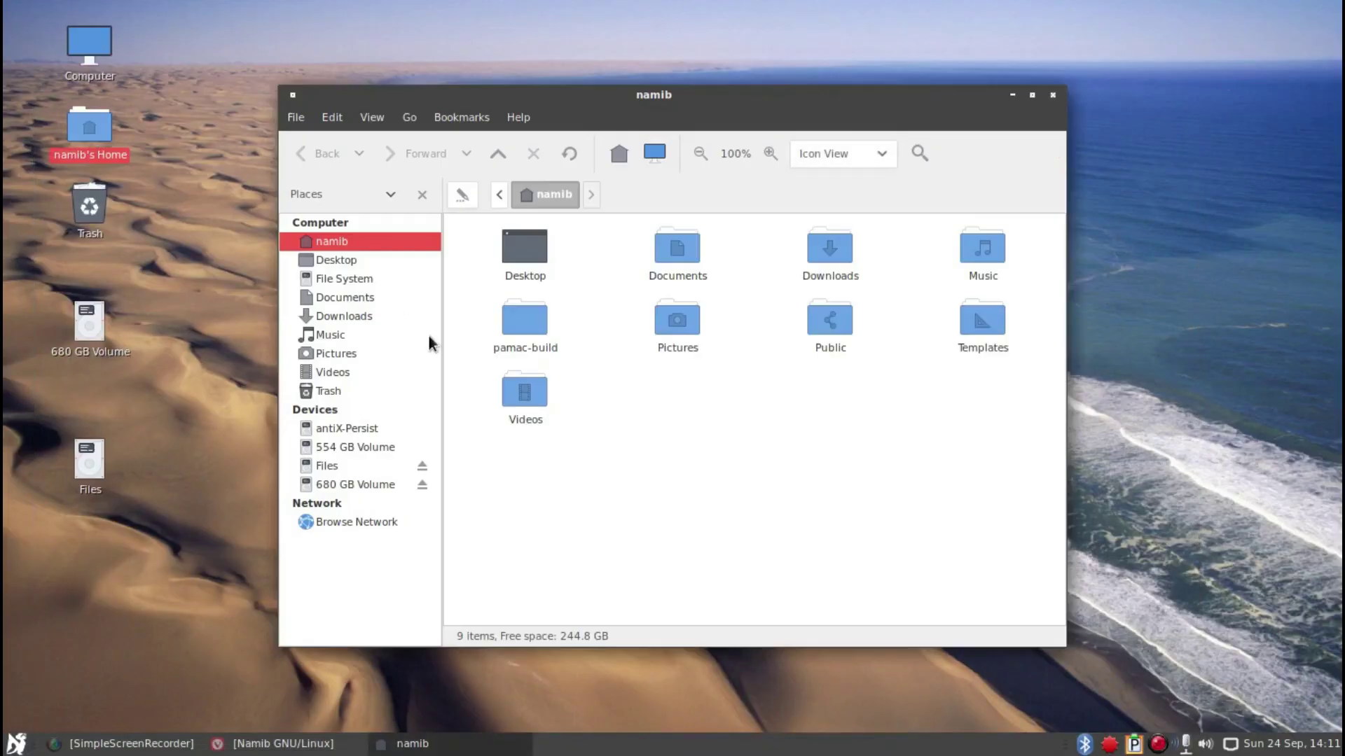
double_click(539, 405)
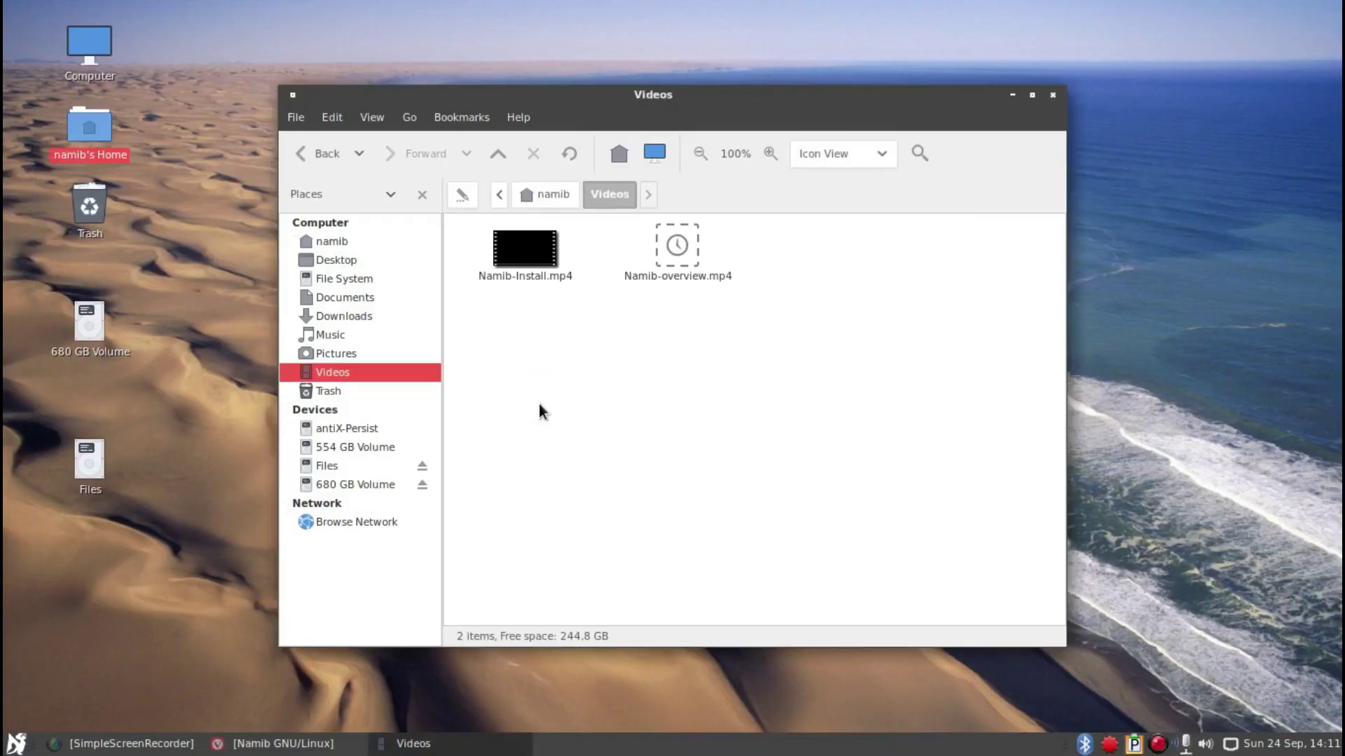
left_click(527, 256)
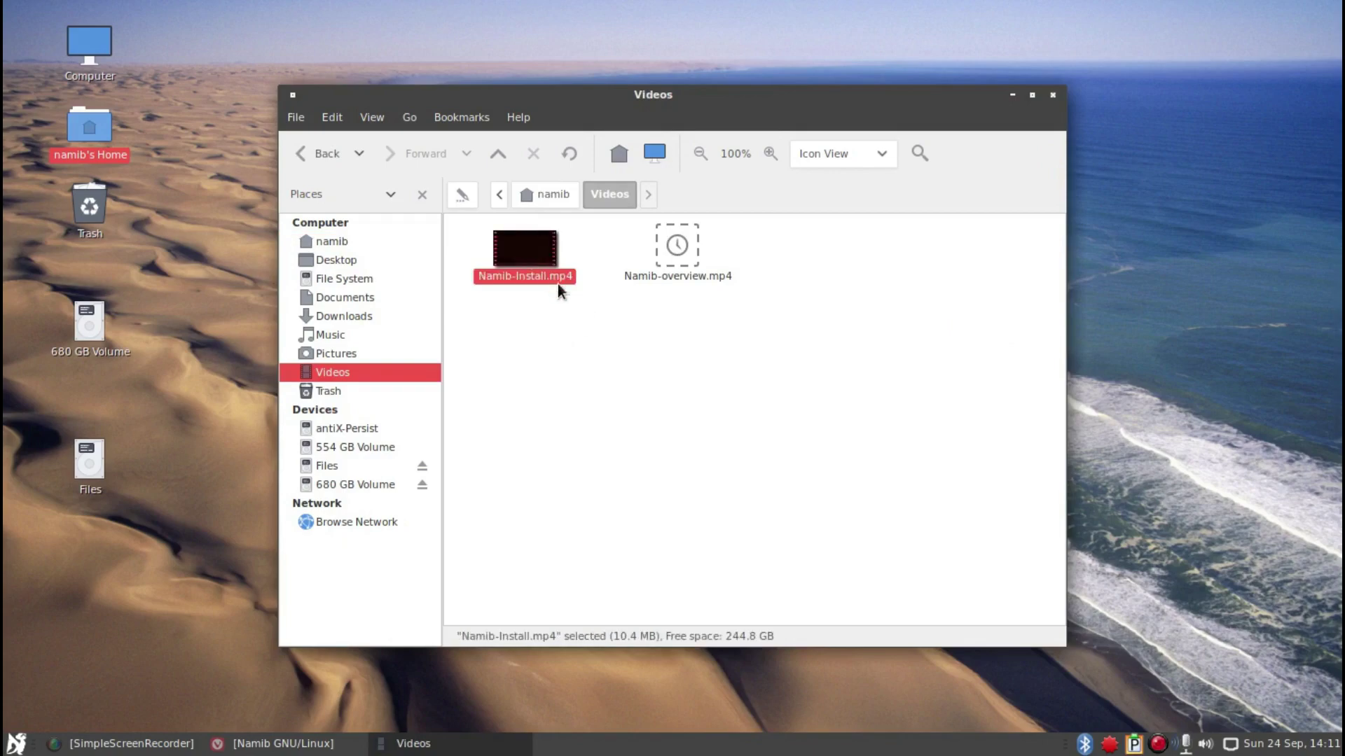
key("Return")
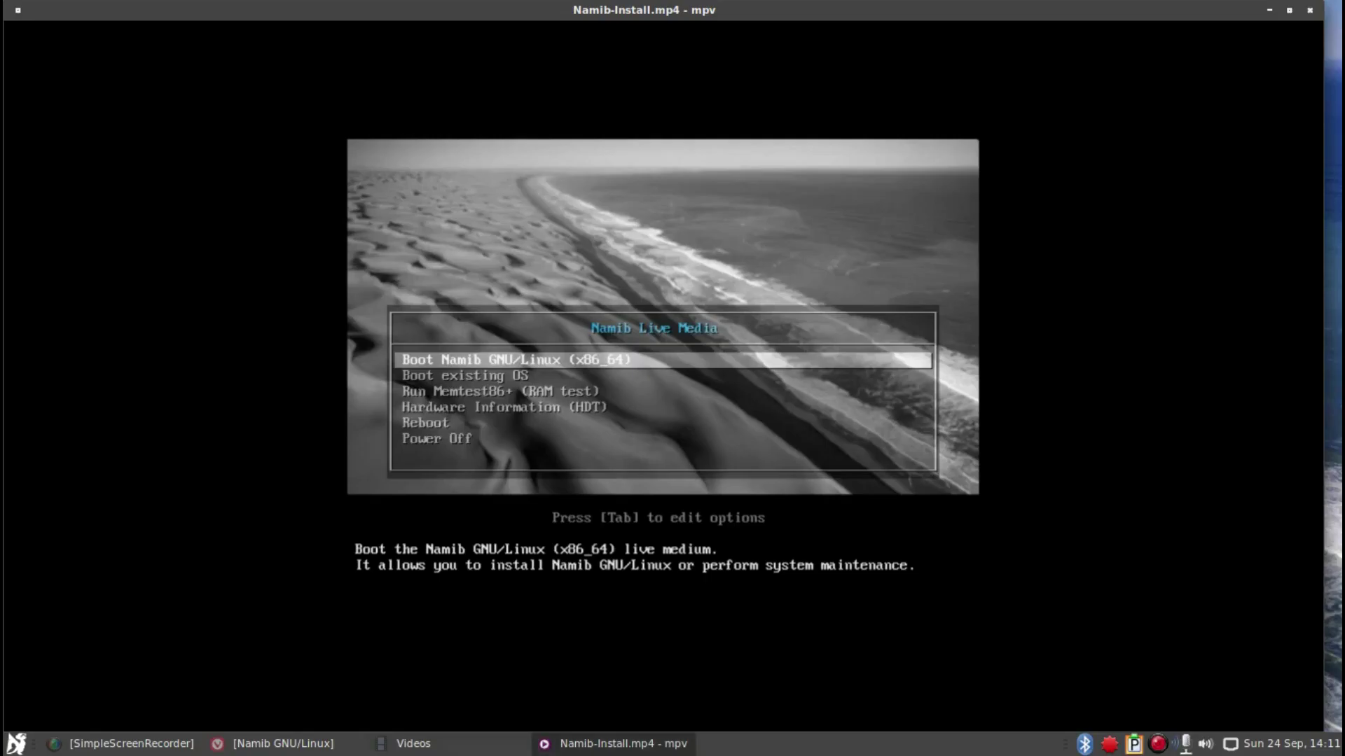
double_click(1013, 447)
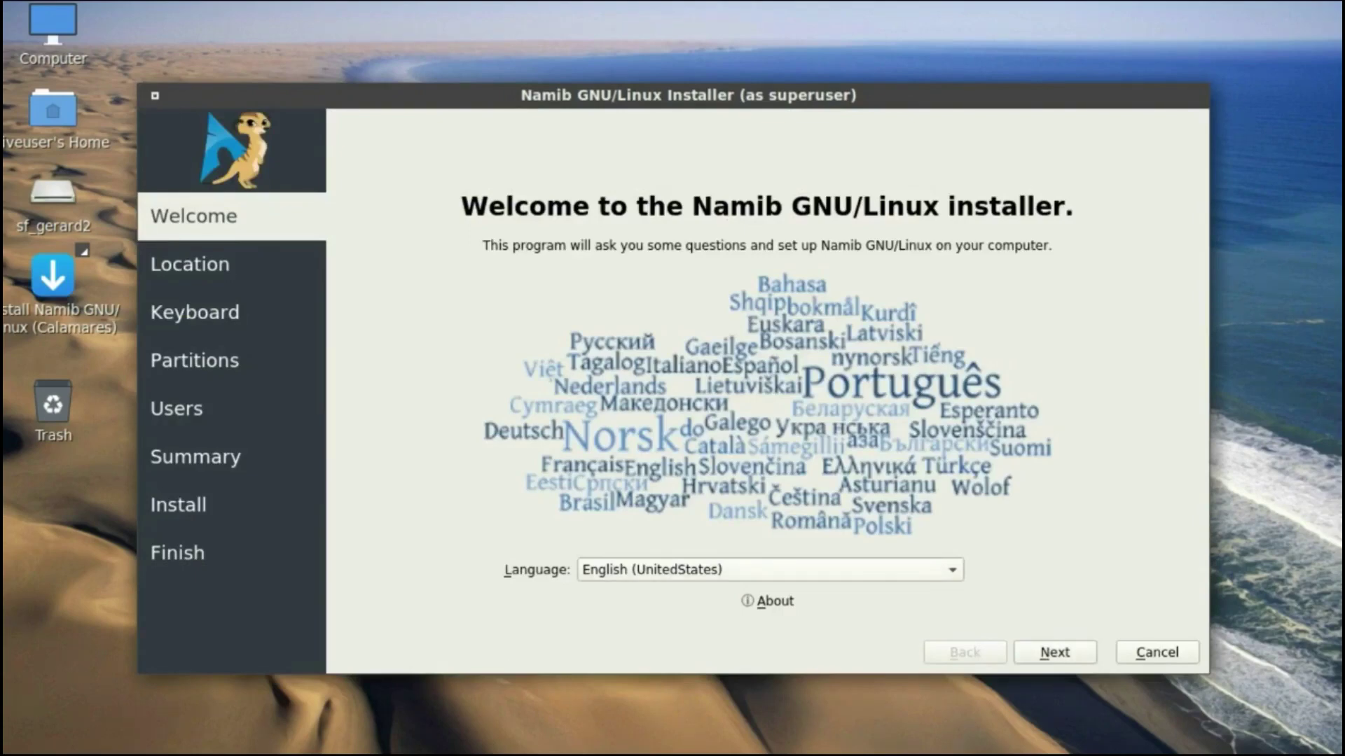
- Set the installer language to English (UnitedStates) and continue to the location settings
left_click(770, 570)
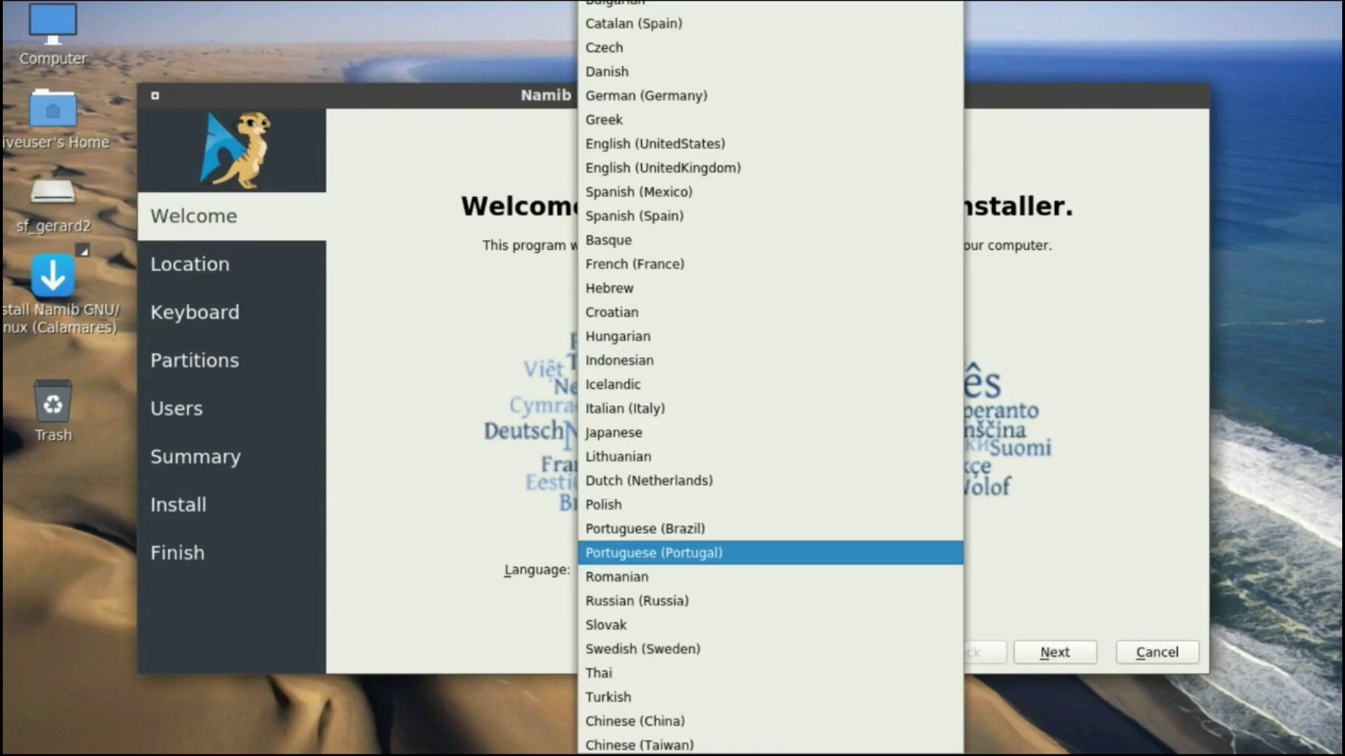
left_click(770, 144)
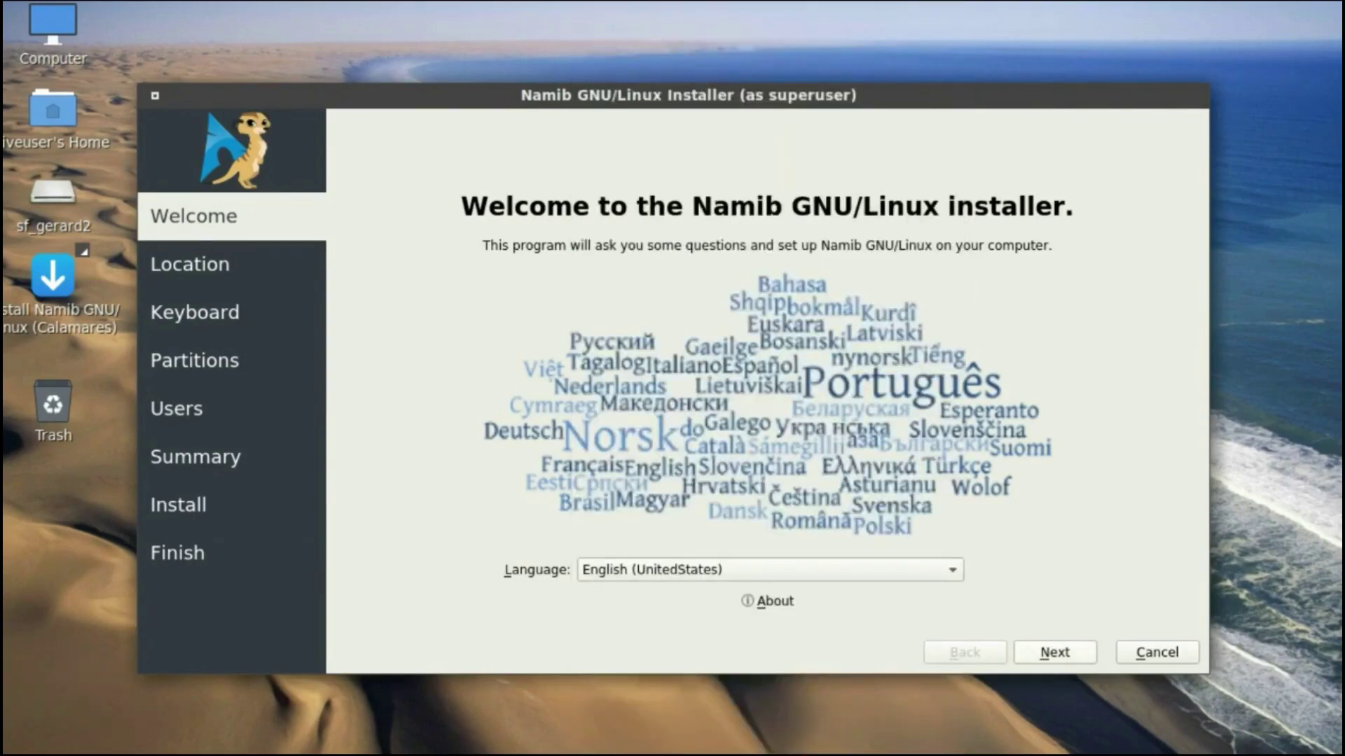
left_click(1054, 652)
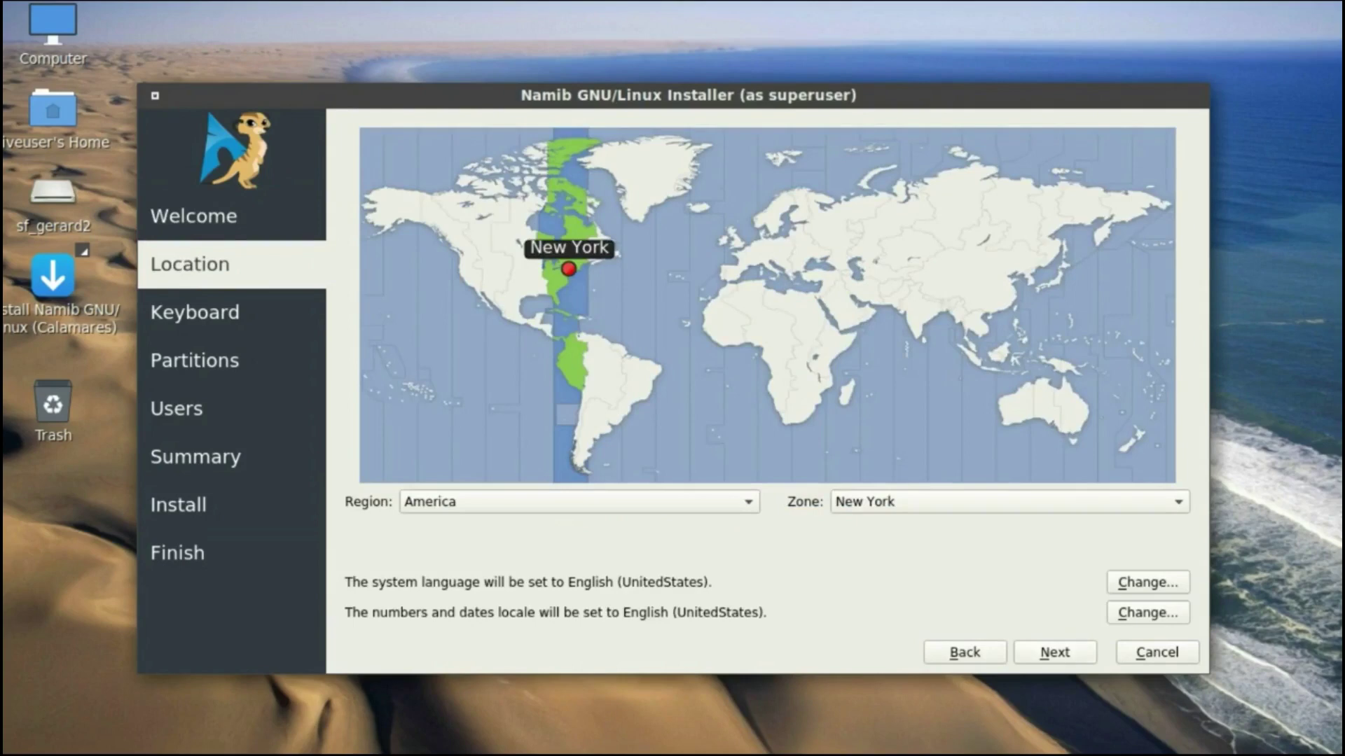
- Set the time zone to America/Toronto, accept the default English (US) keyboard layout, and continue to partitioning
left_click(557, 263)
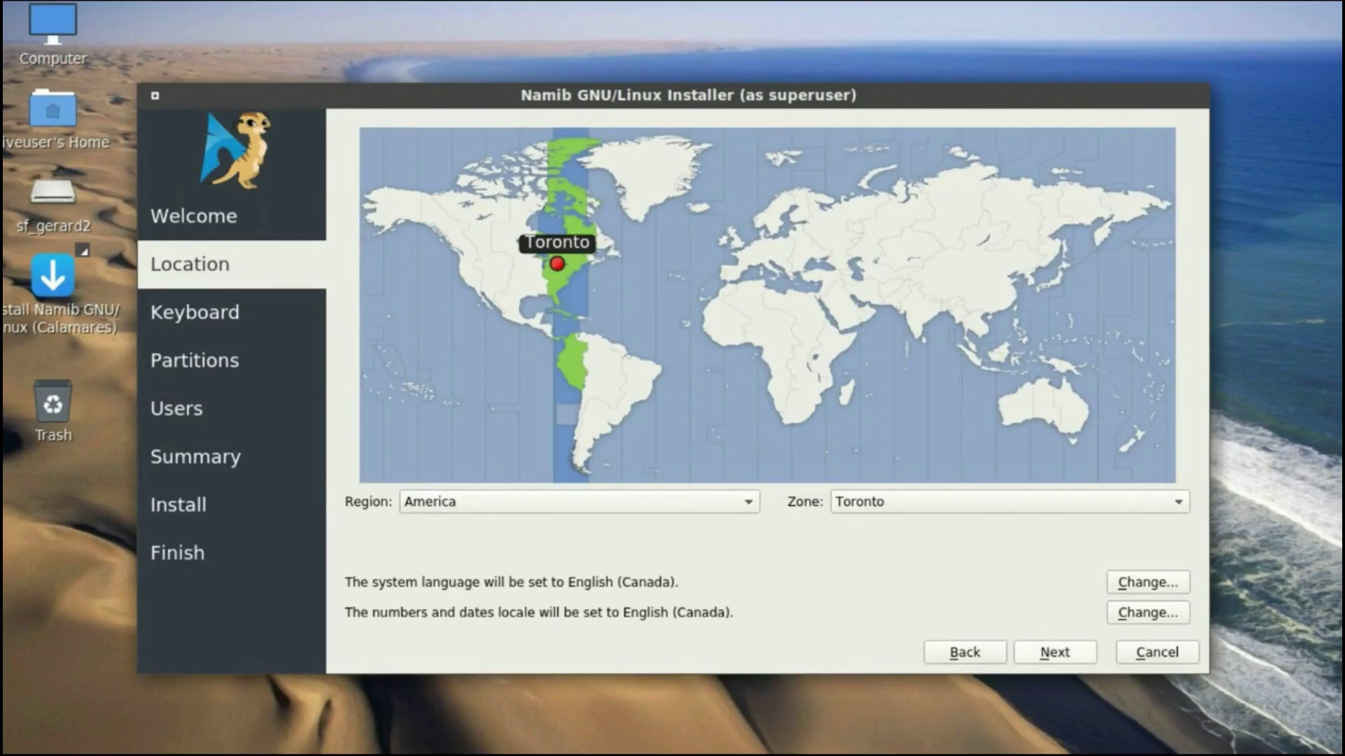
key("alt+n")
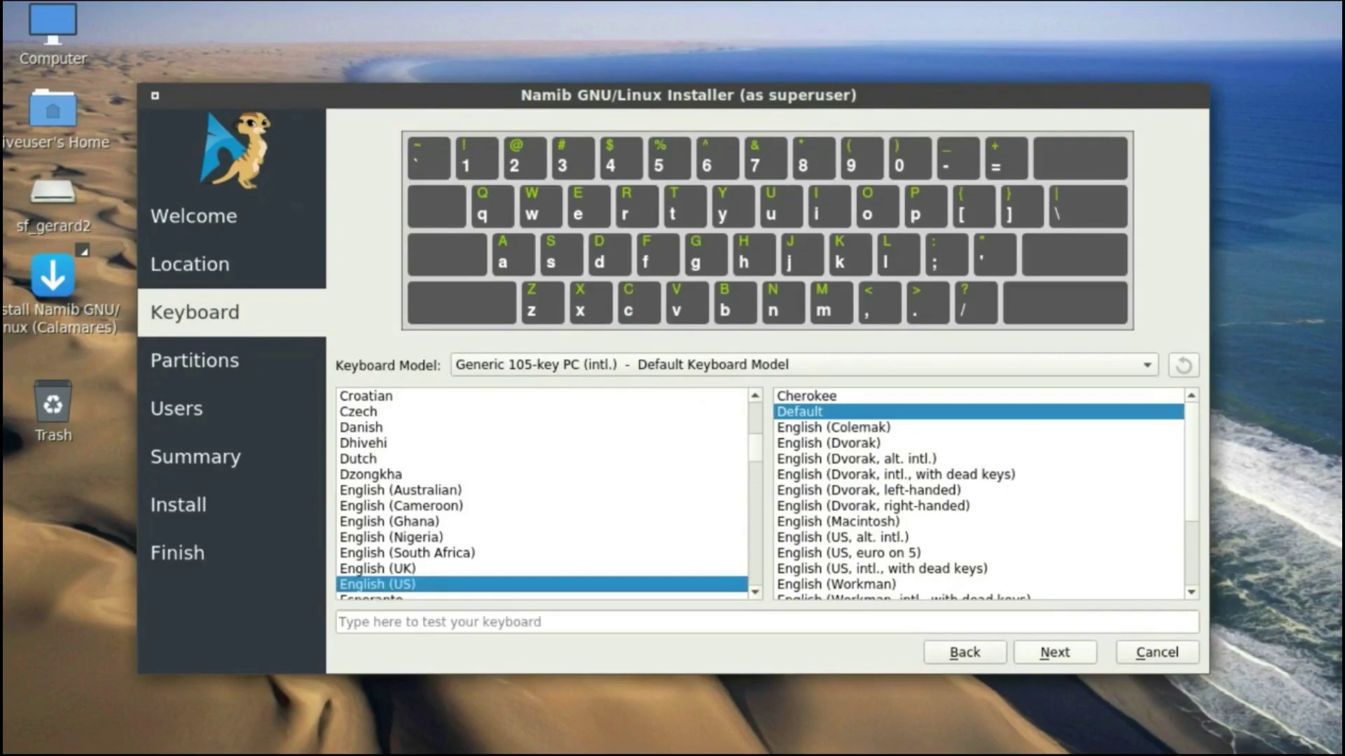
key("alt+n")
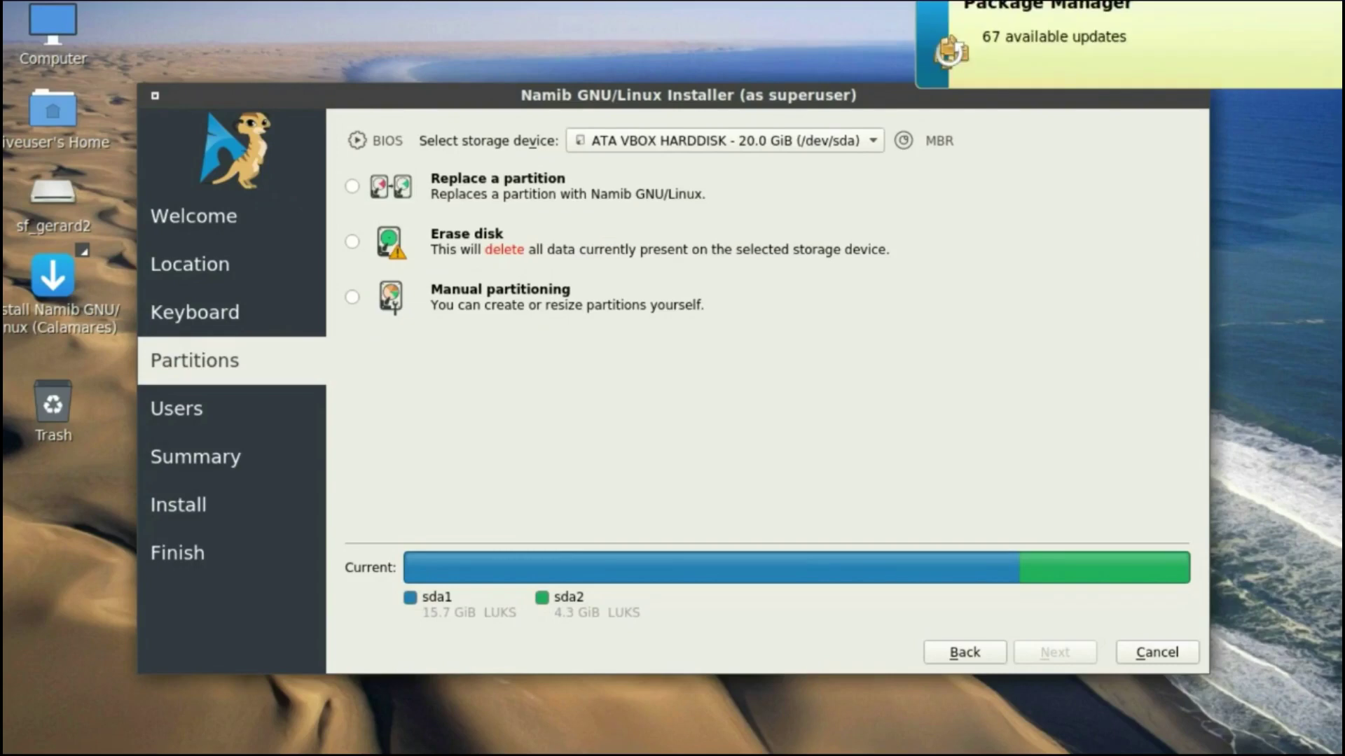
- Choose manual partitioning for the ATA VBOX HARDDISK and continue to its partition list
left_click(352, 241)
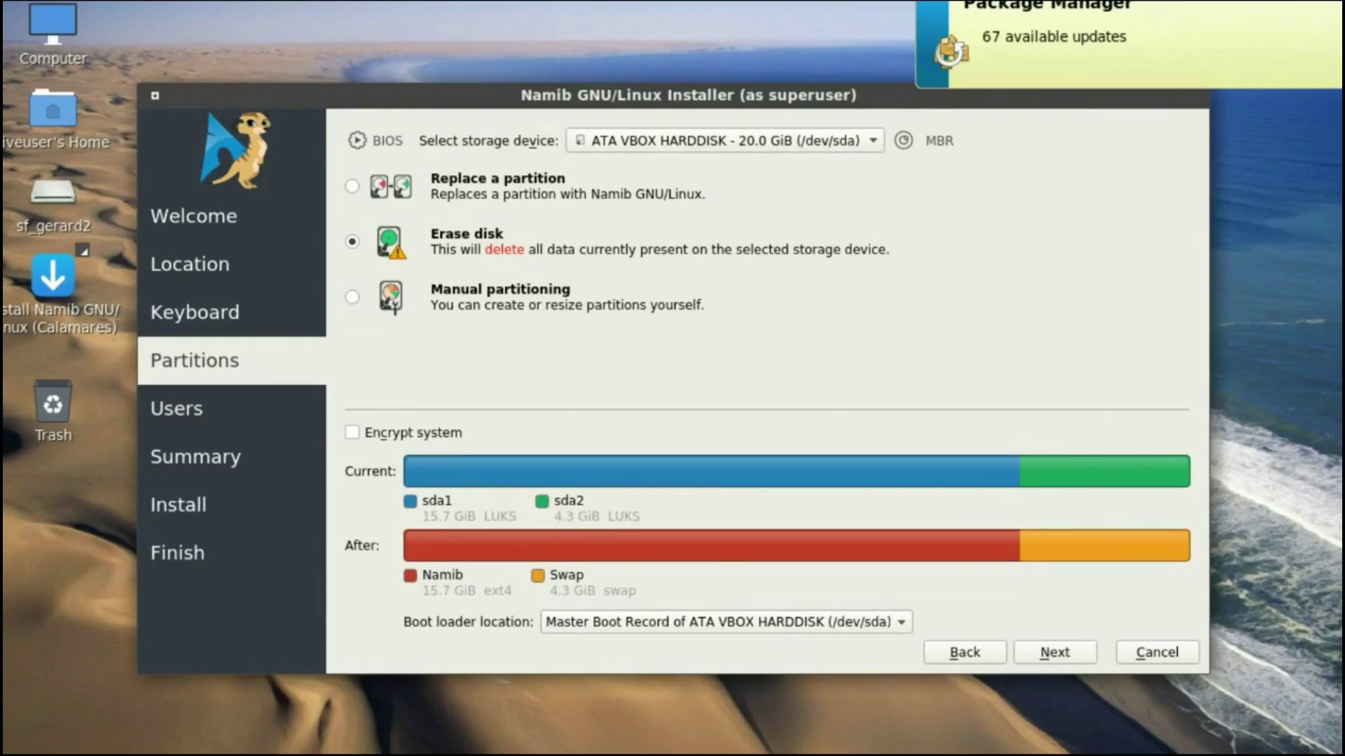
left_click(352, 297)
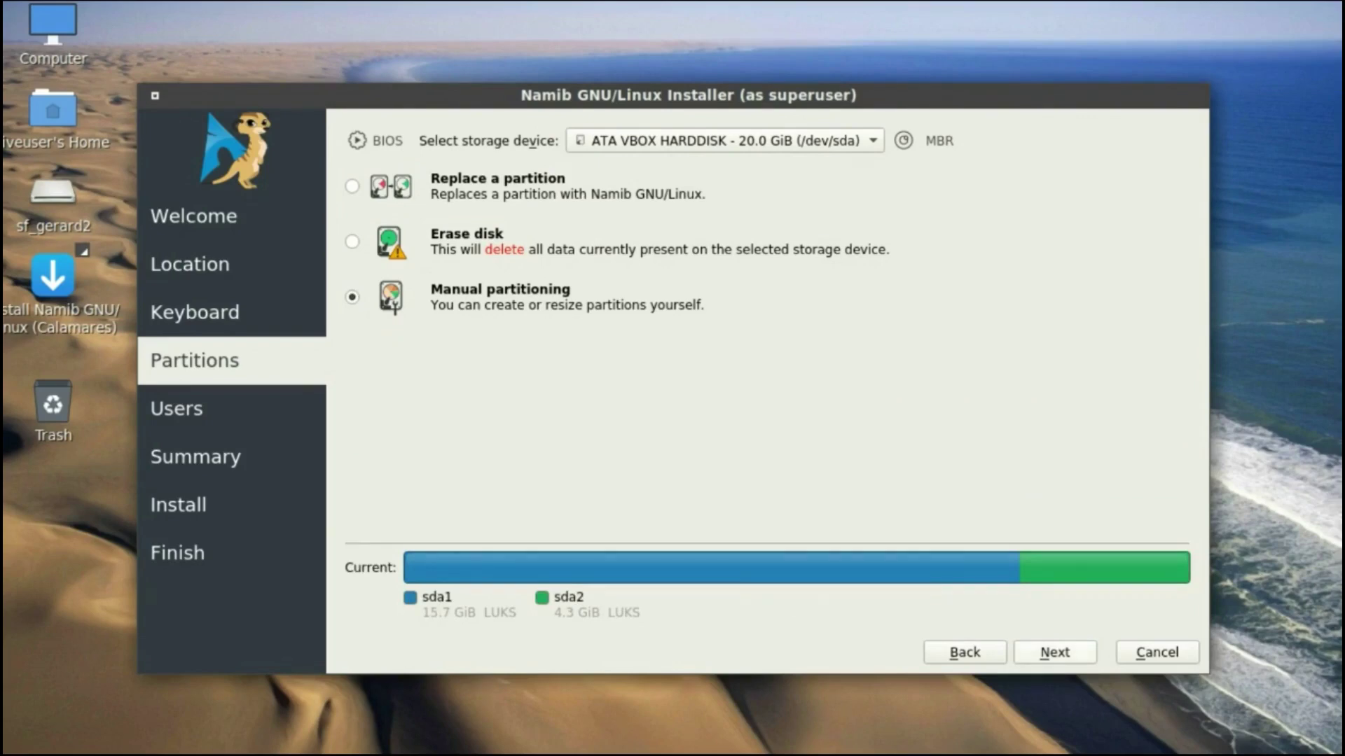
left_click(1055, 653)
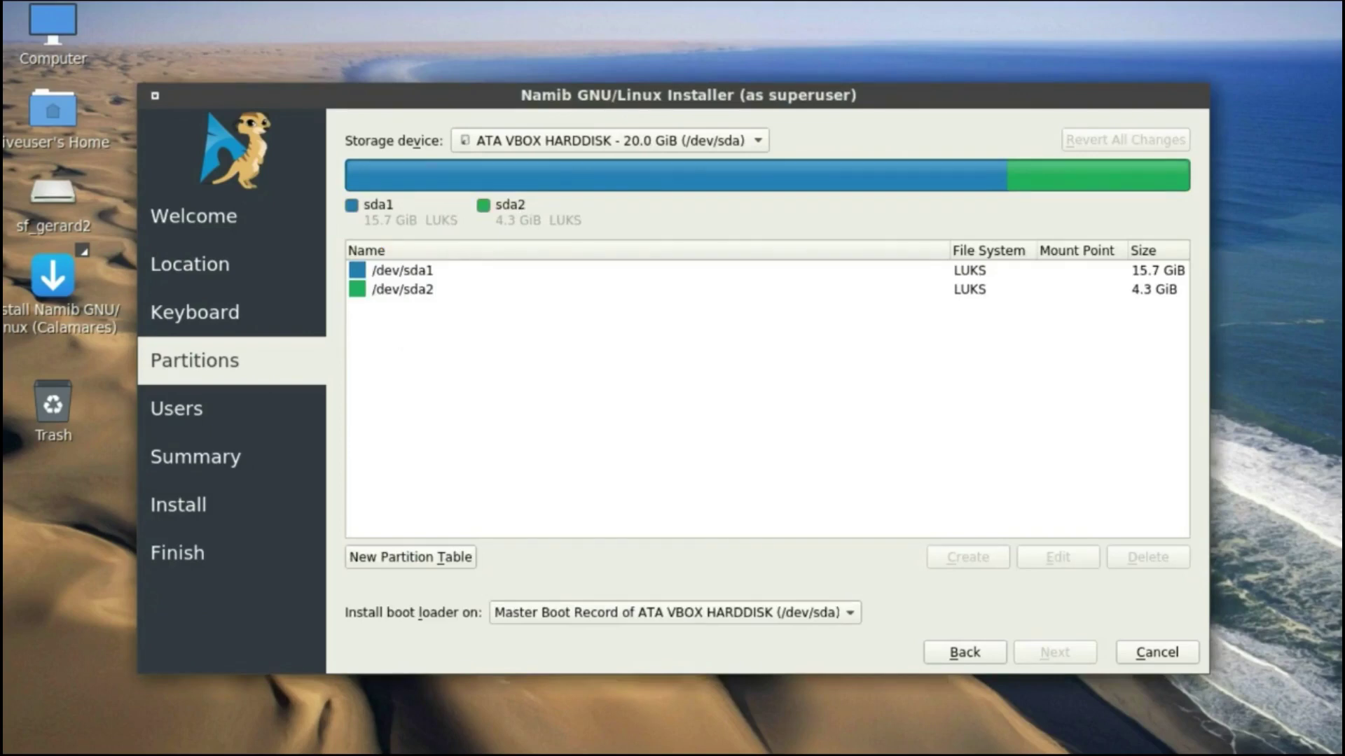
- Delete the /dev/sda2 partition and enlarge /dev/sda1 to 20471 MiB over the freed space
left_click(403, 290)
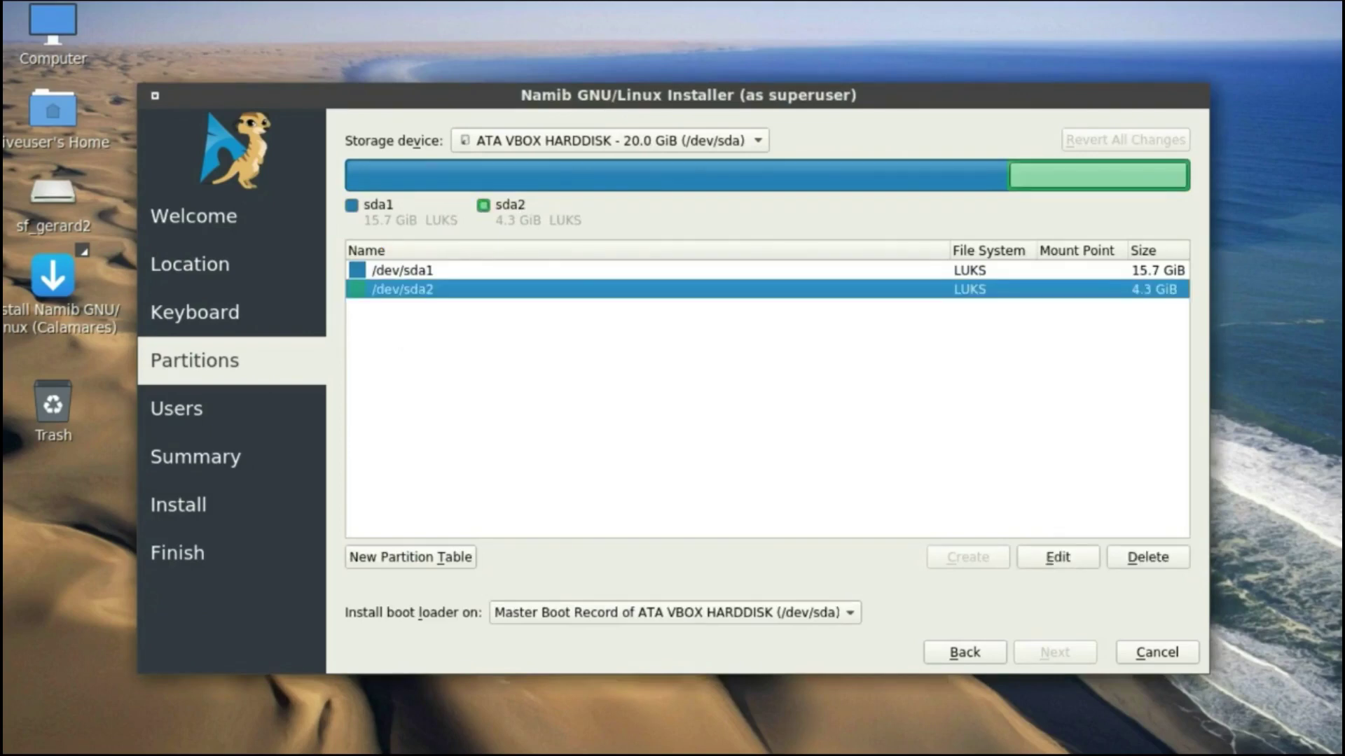
left_click(1148, 557)
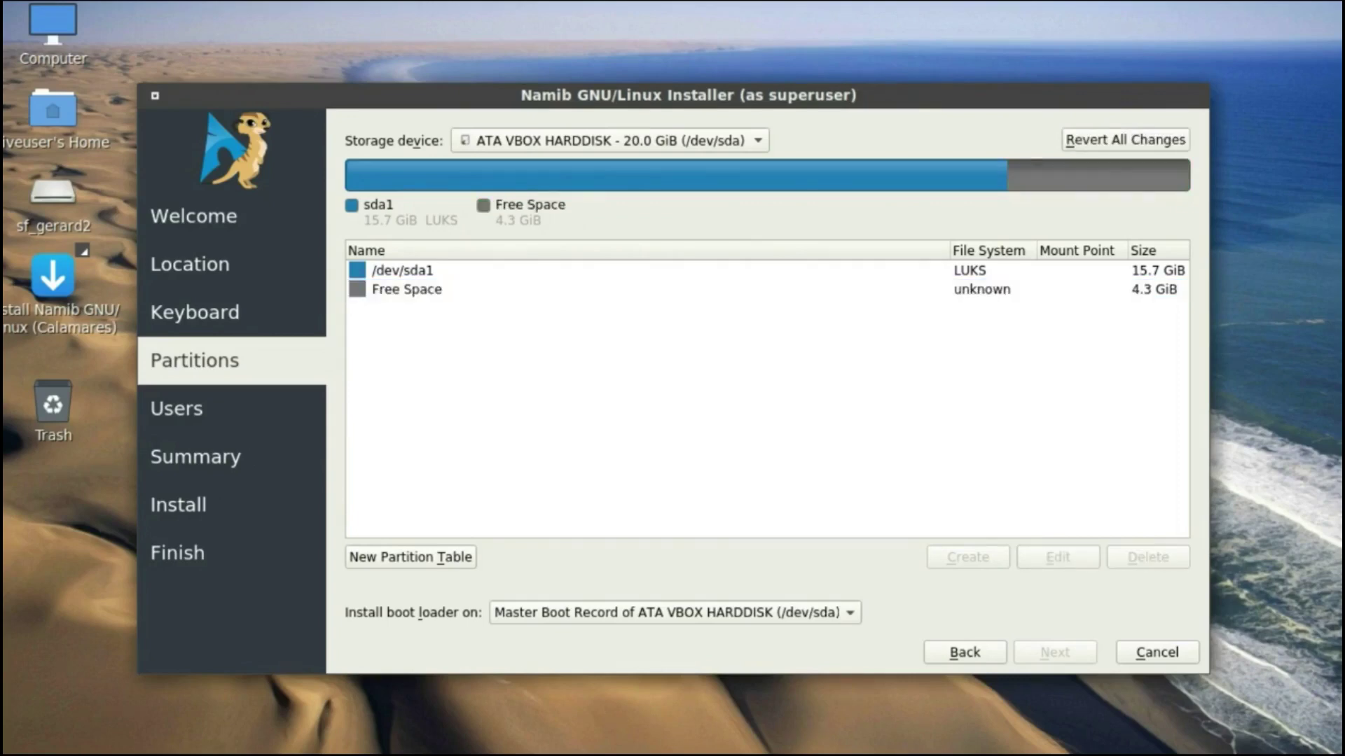
left_click(403, 270)
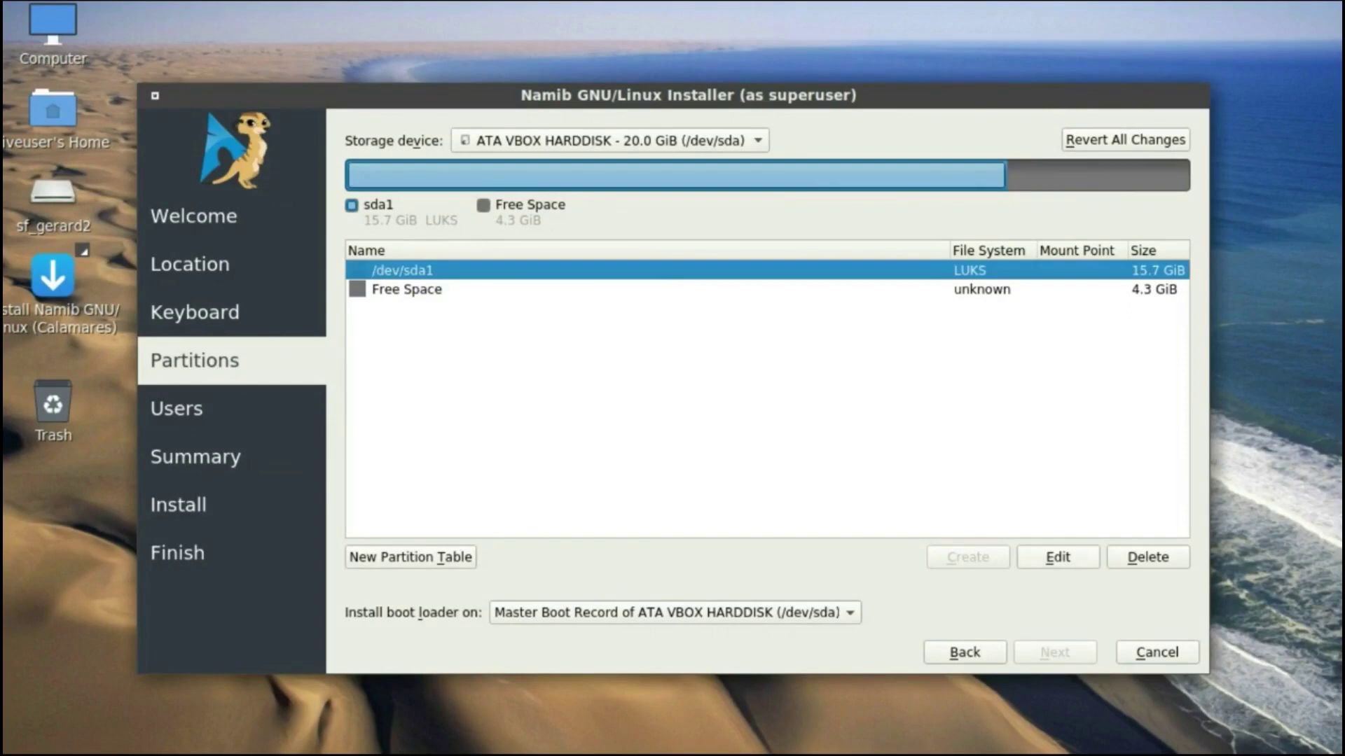
left_click(1057, 557)
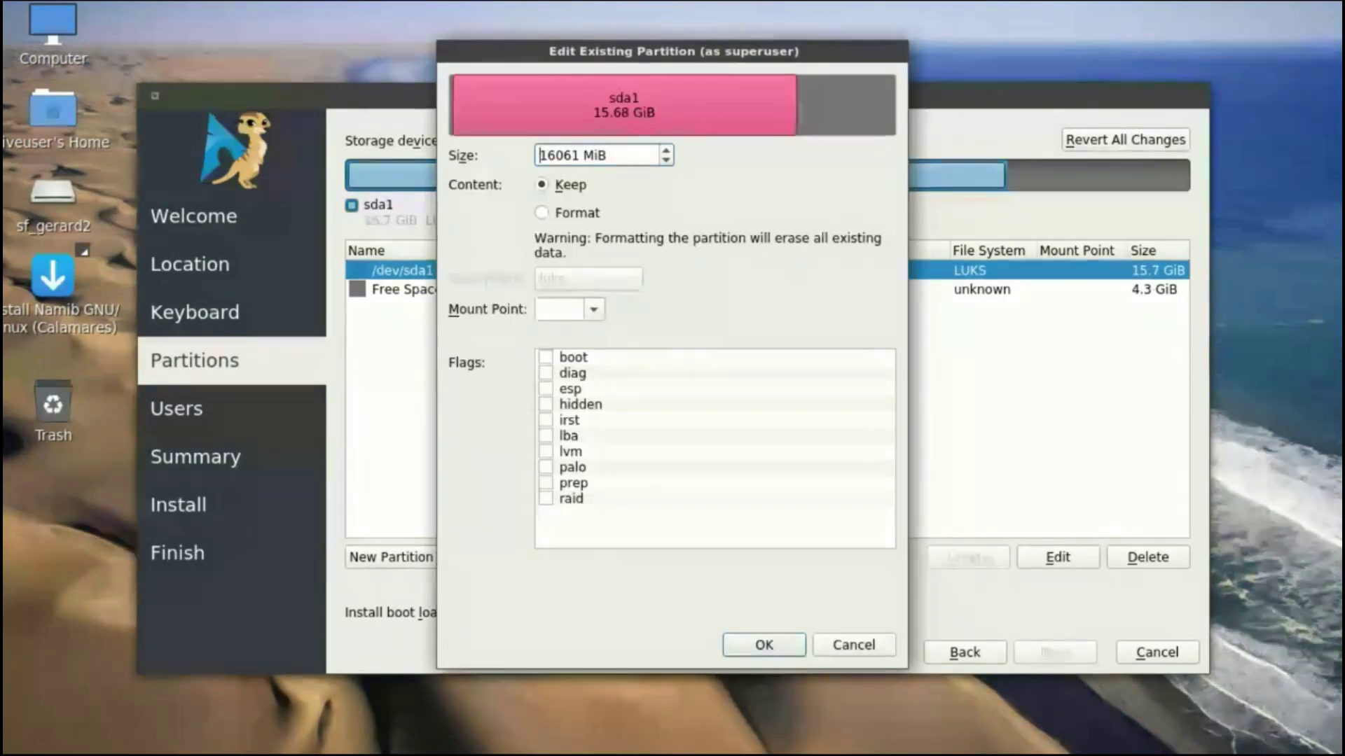
left_click_drag(798, 105, 894, 105)
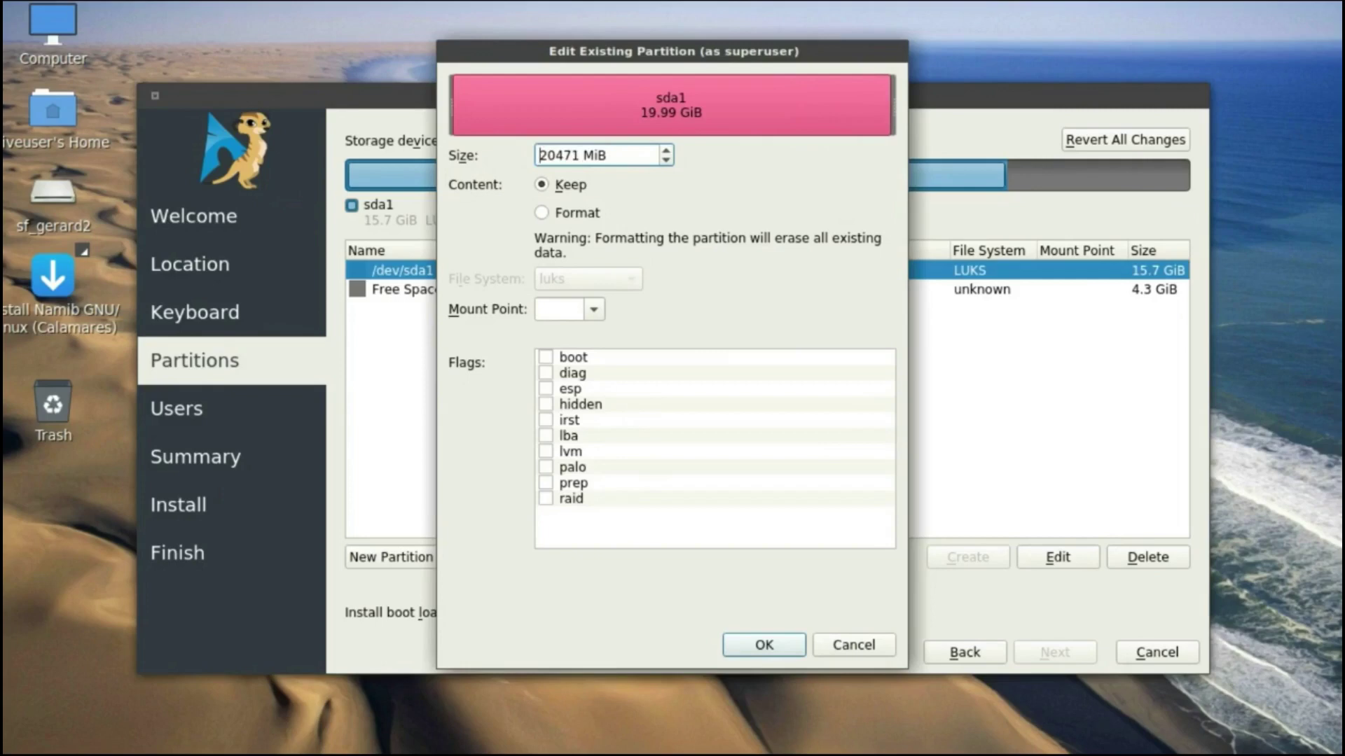
- Enable the boot flag on /dev/sda1 and set its mount point to /
left_click(546, 357)
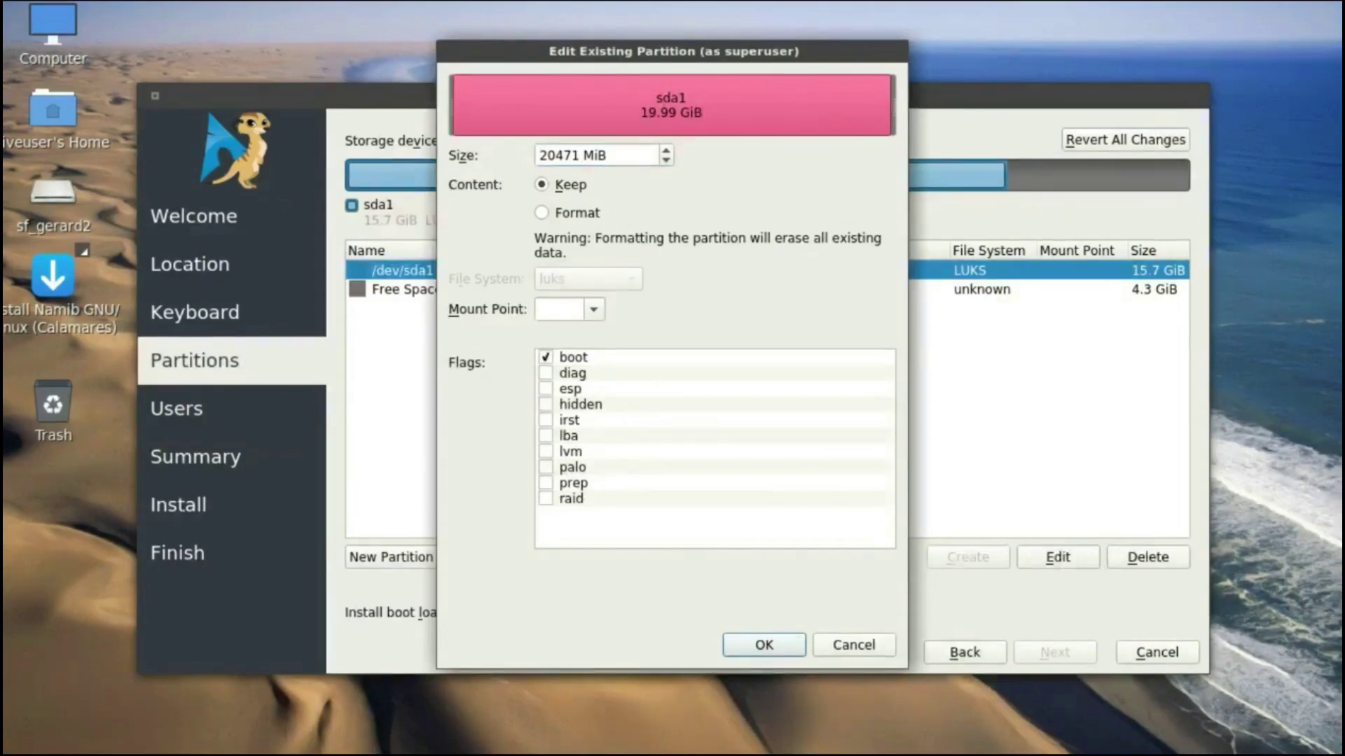
left_click(593, 309)
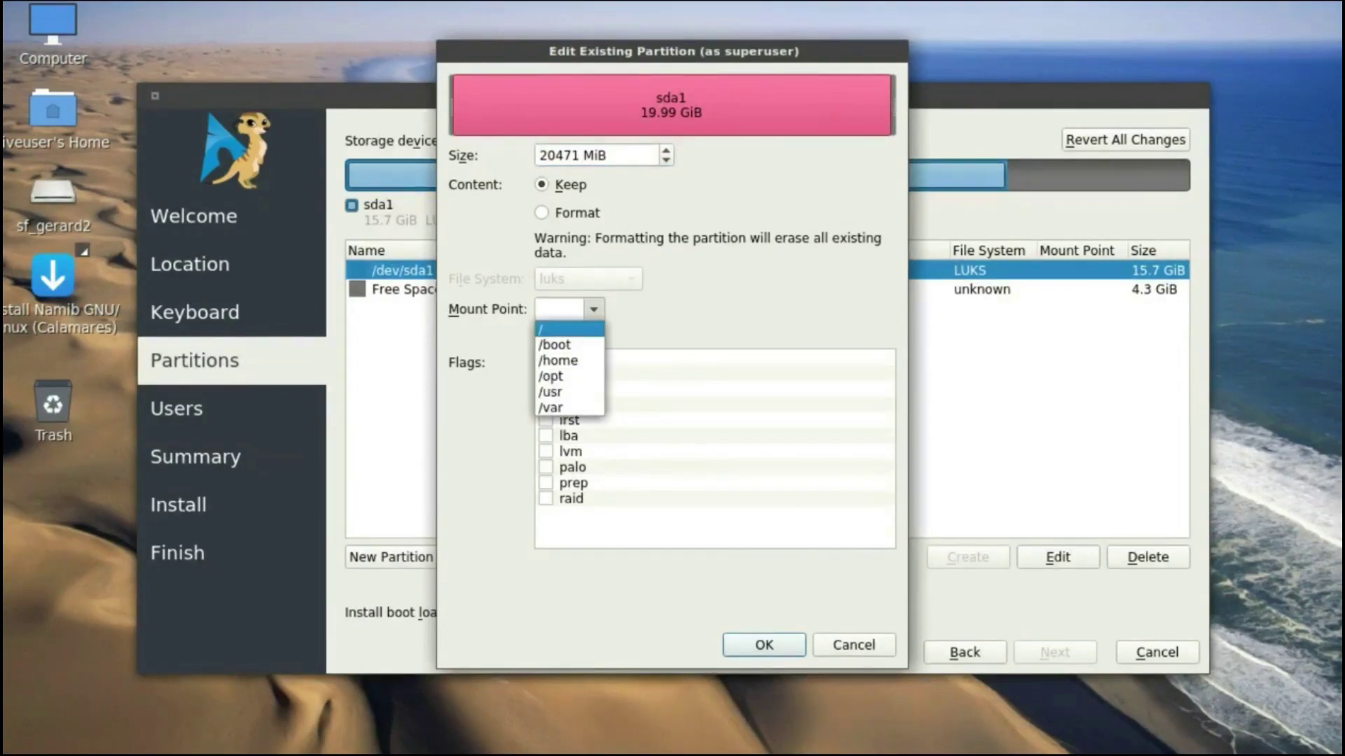
key("Return")
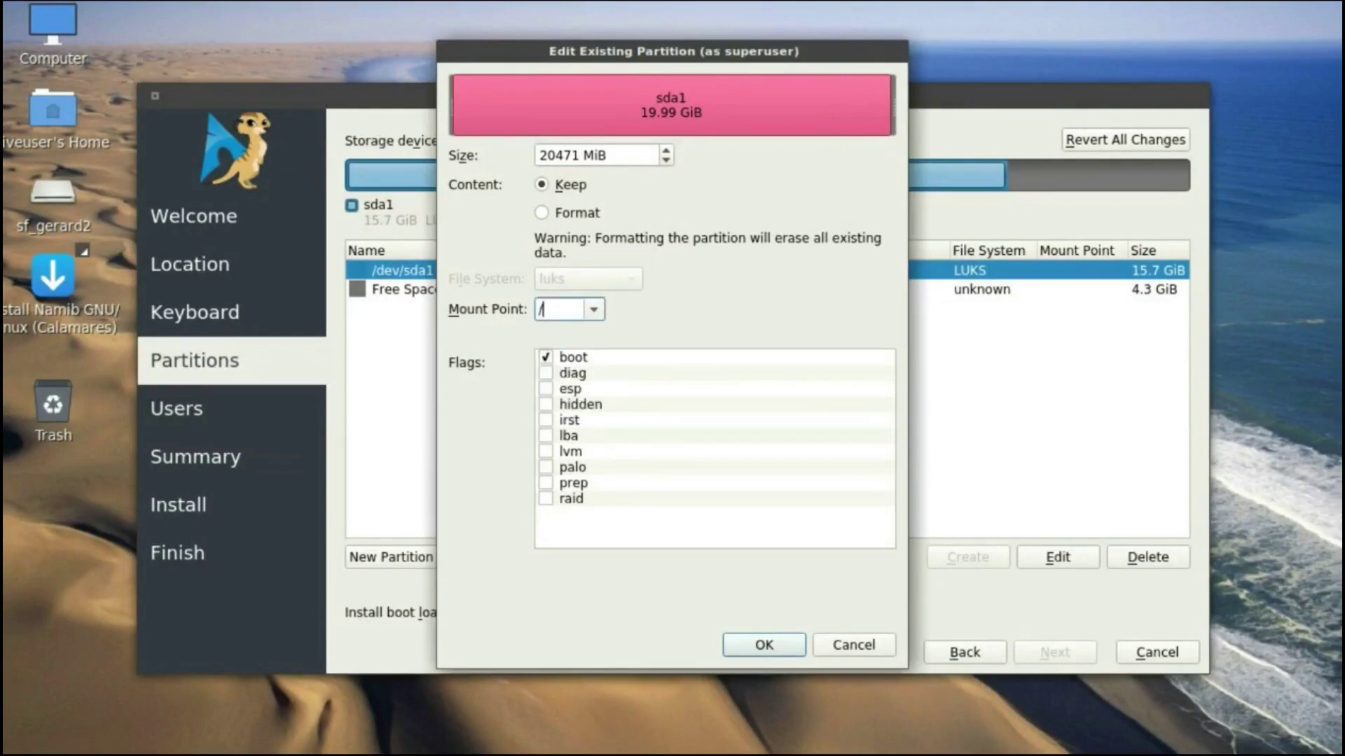
- Mark the /dev/sda1 partition for formatting with the ext4 file system
key("alt+f")
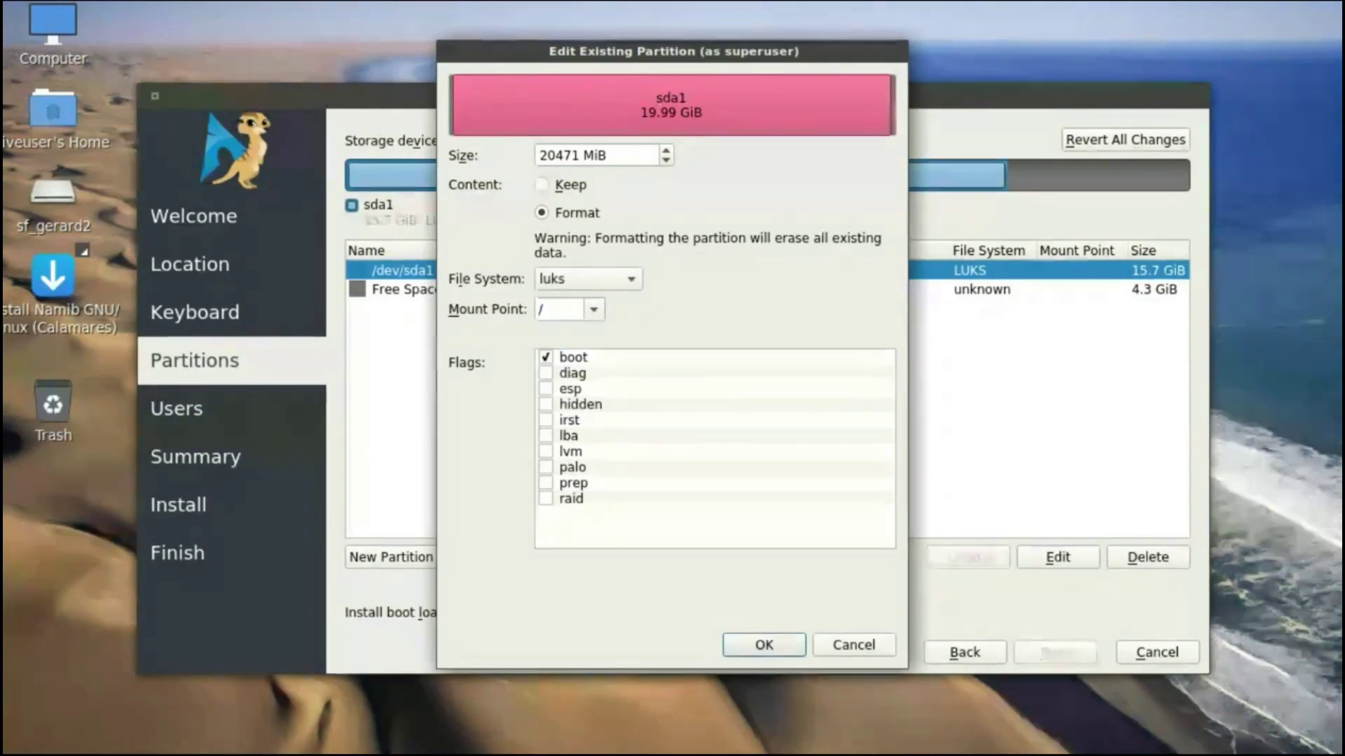
left_click(588, 278)
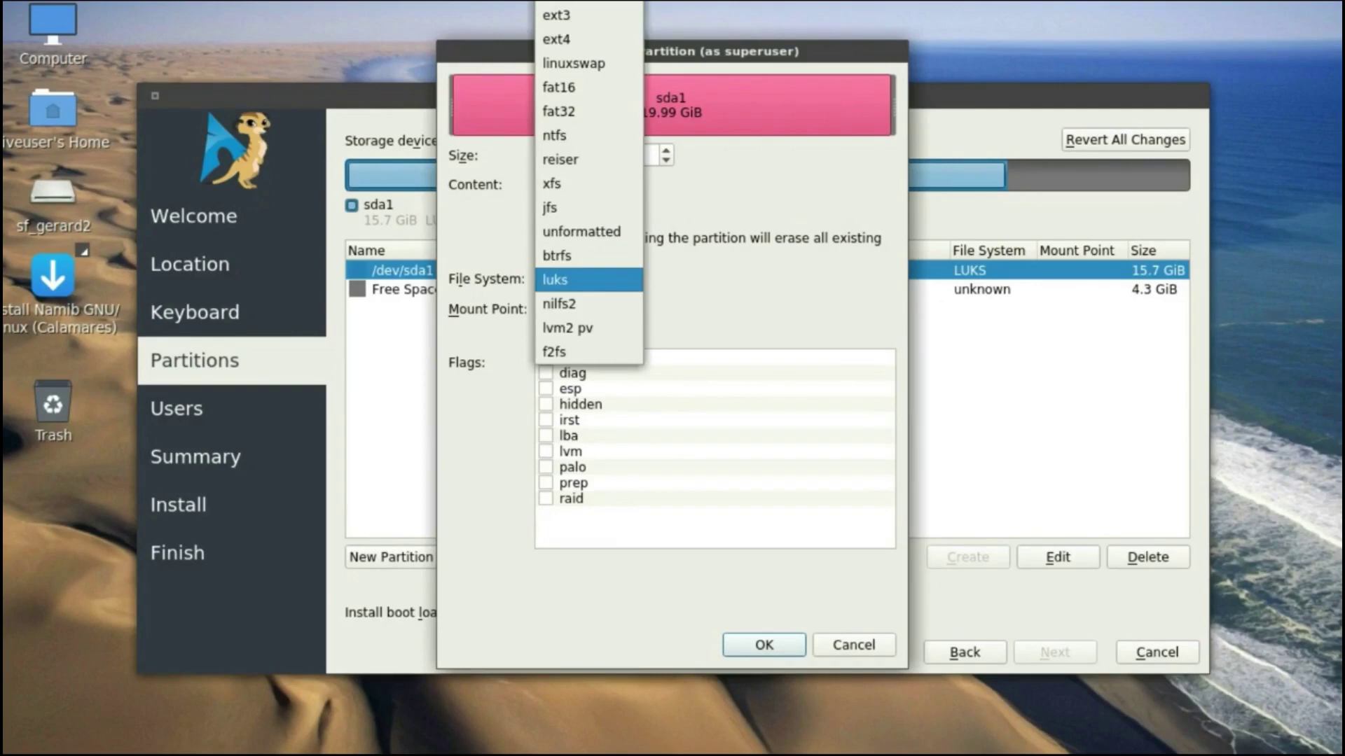
key("Up")
key("Up")
key("Up")
key("Up")
key("Up")
key("Up")
key("Up")
key("Up")
key("Up")
key("Up")
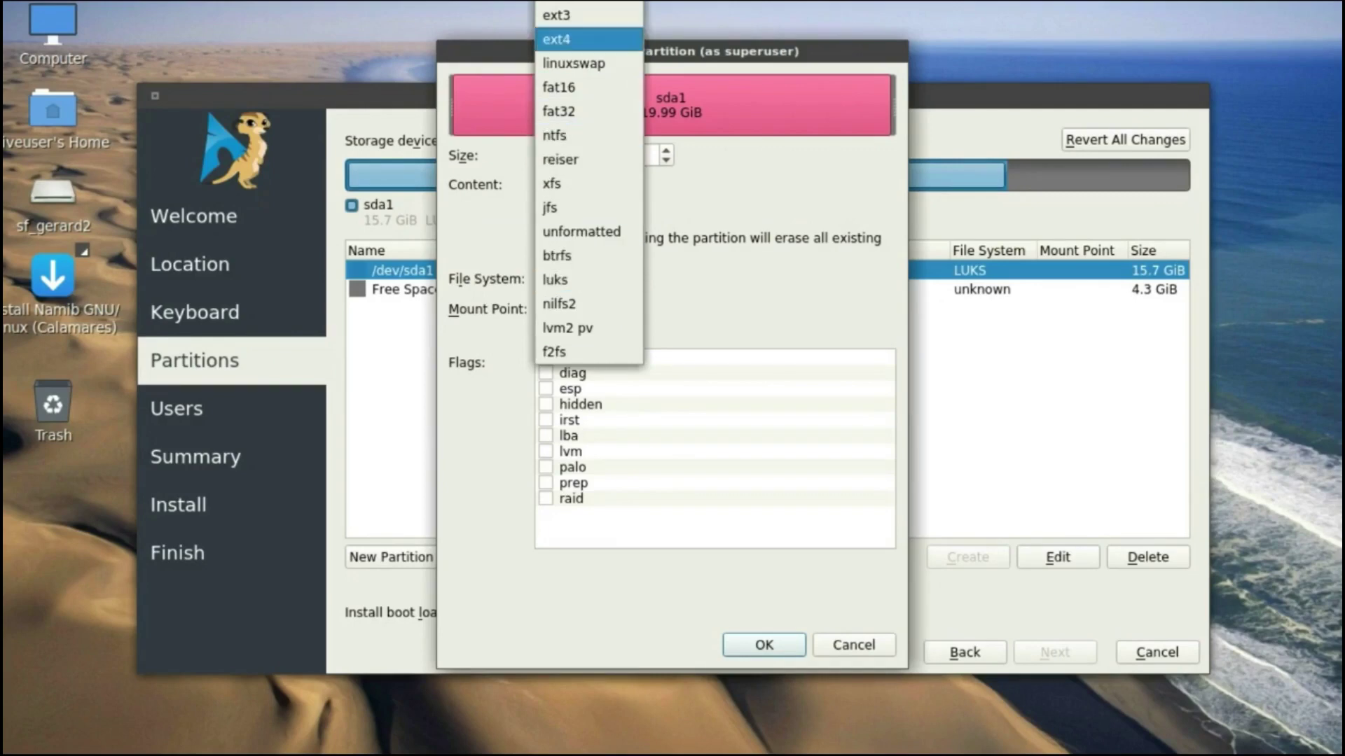
key("Return")
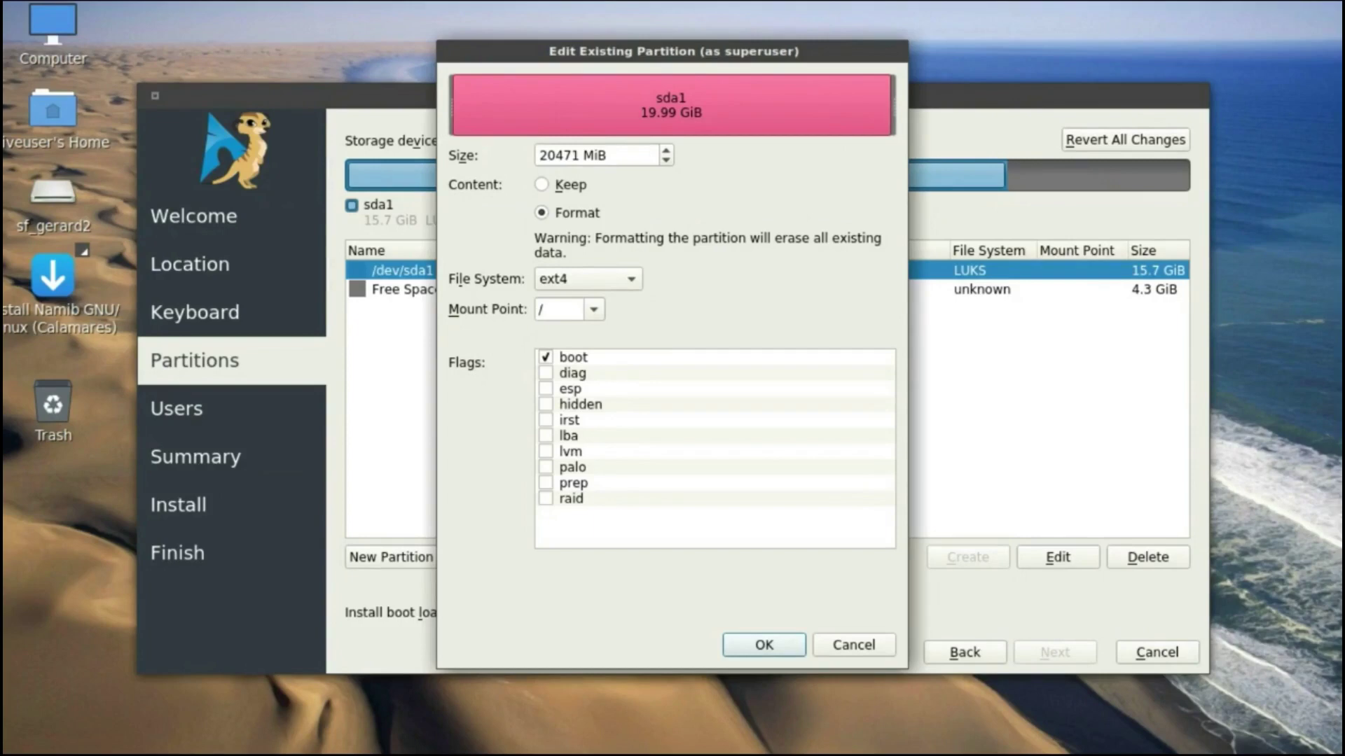
- Accept the /dev/sda1 edits, continue to the user account setup, and enter Namib as the user's name
key("Return")
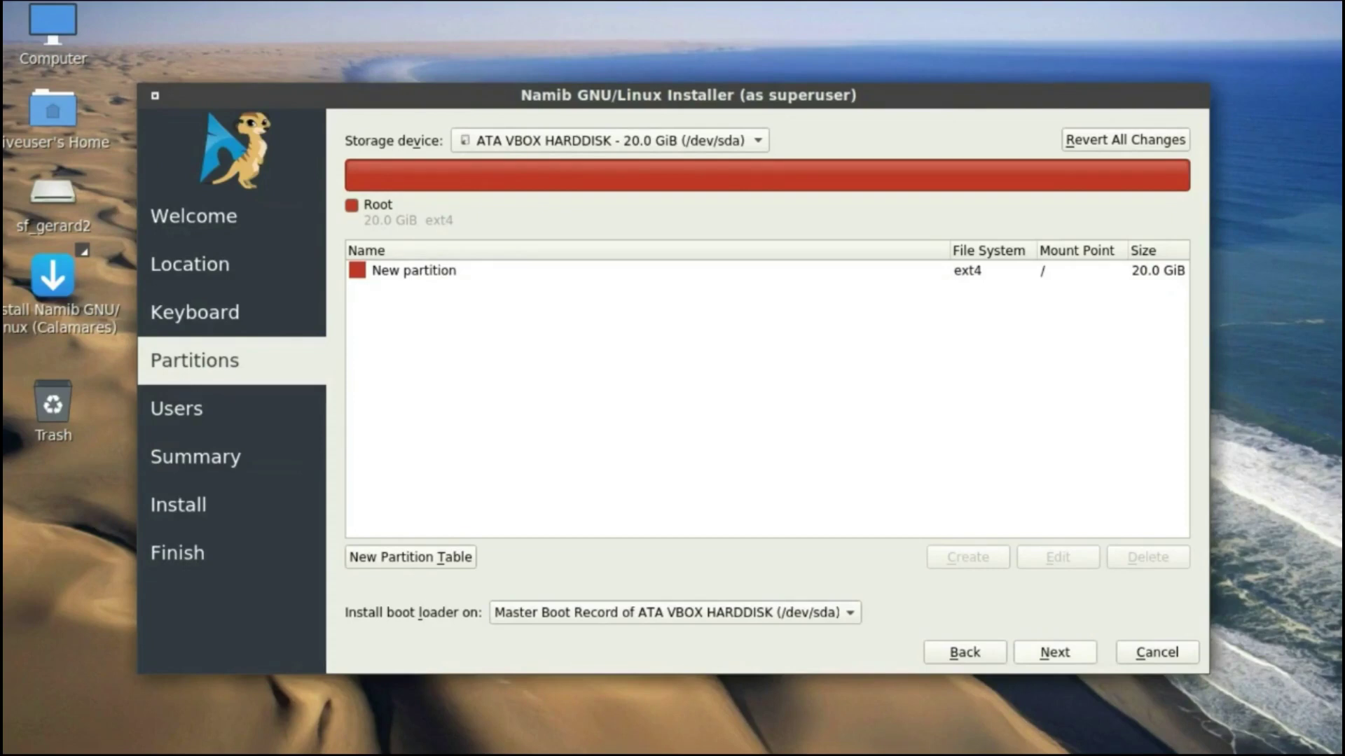
key("alt+n")
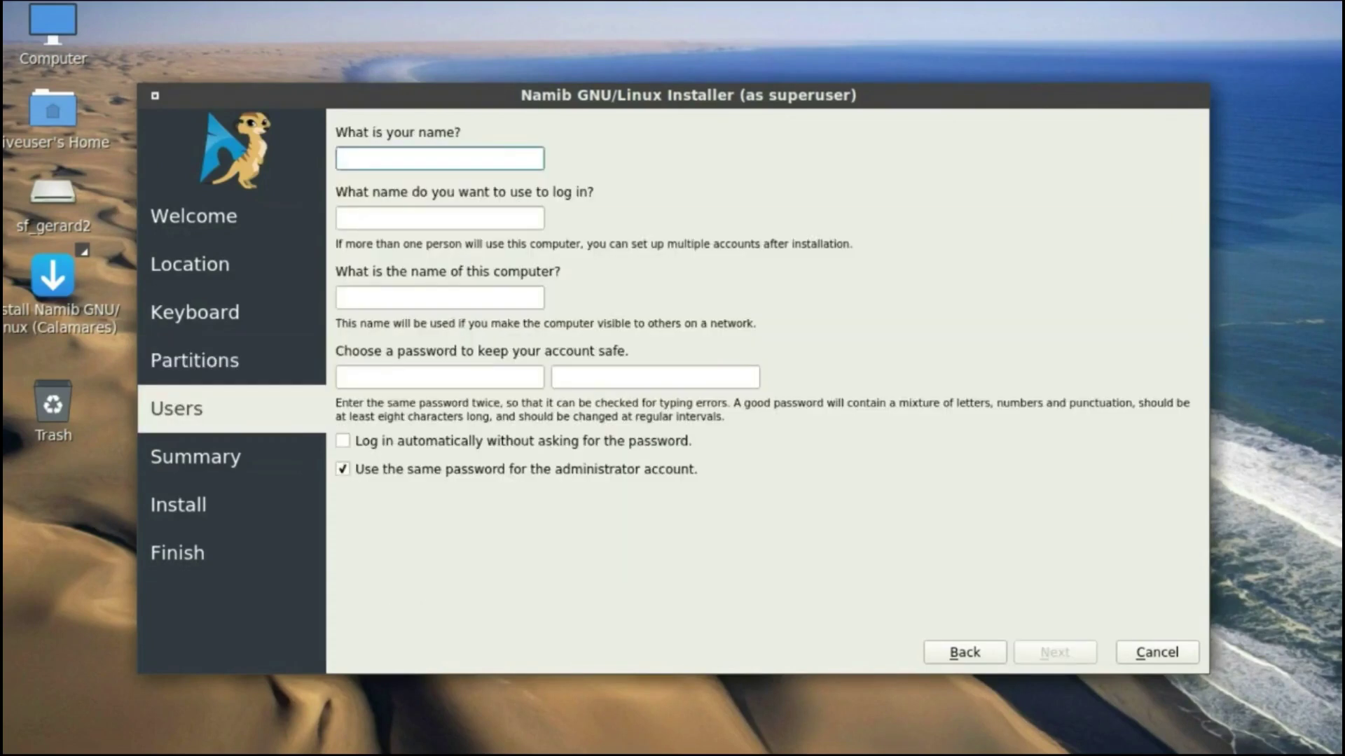
type("Namib")
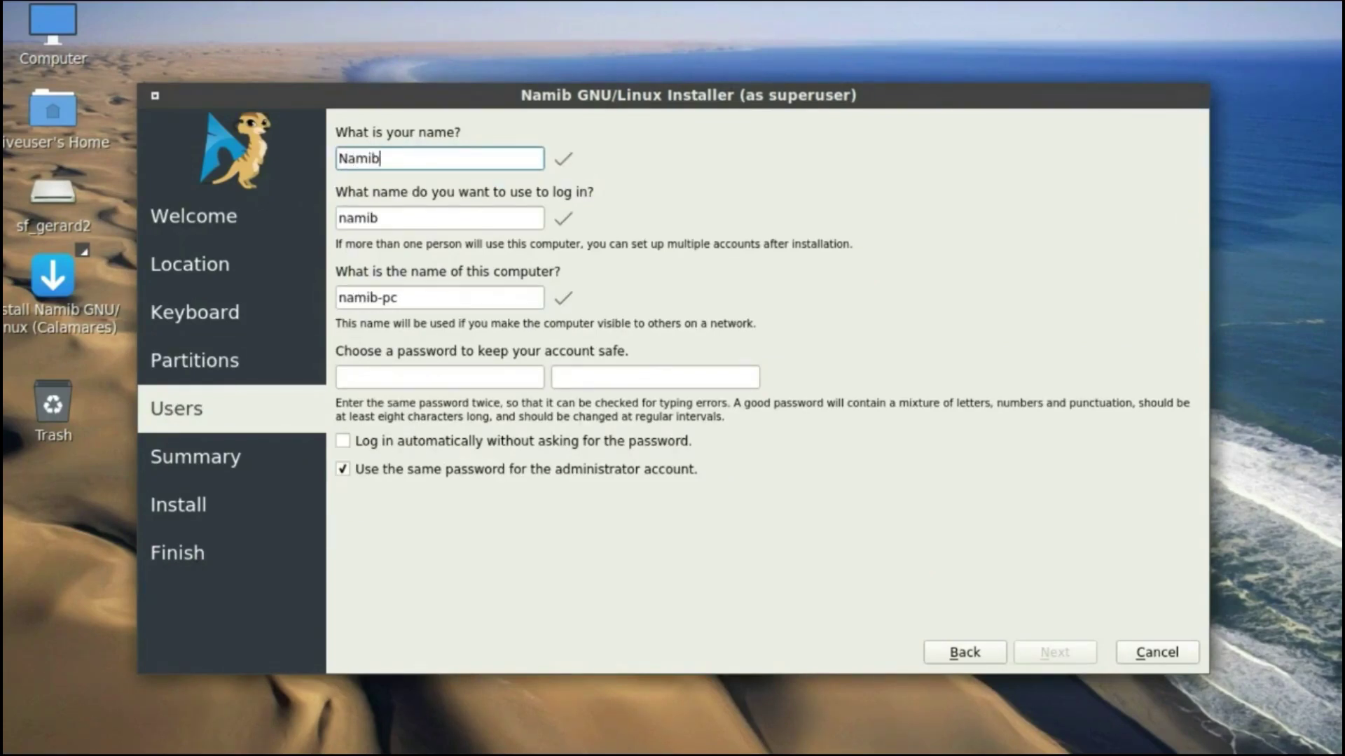
left_click(420, 298)
- Enter the account password and repeat it for verification in the user setup
left_click(440, 377)
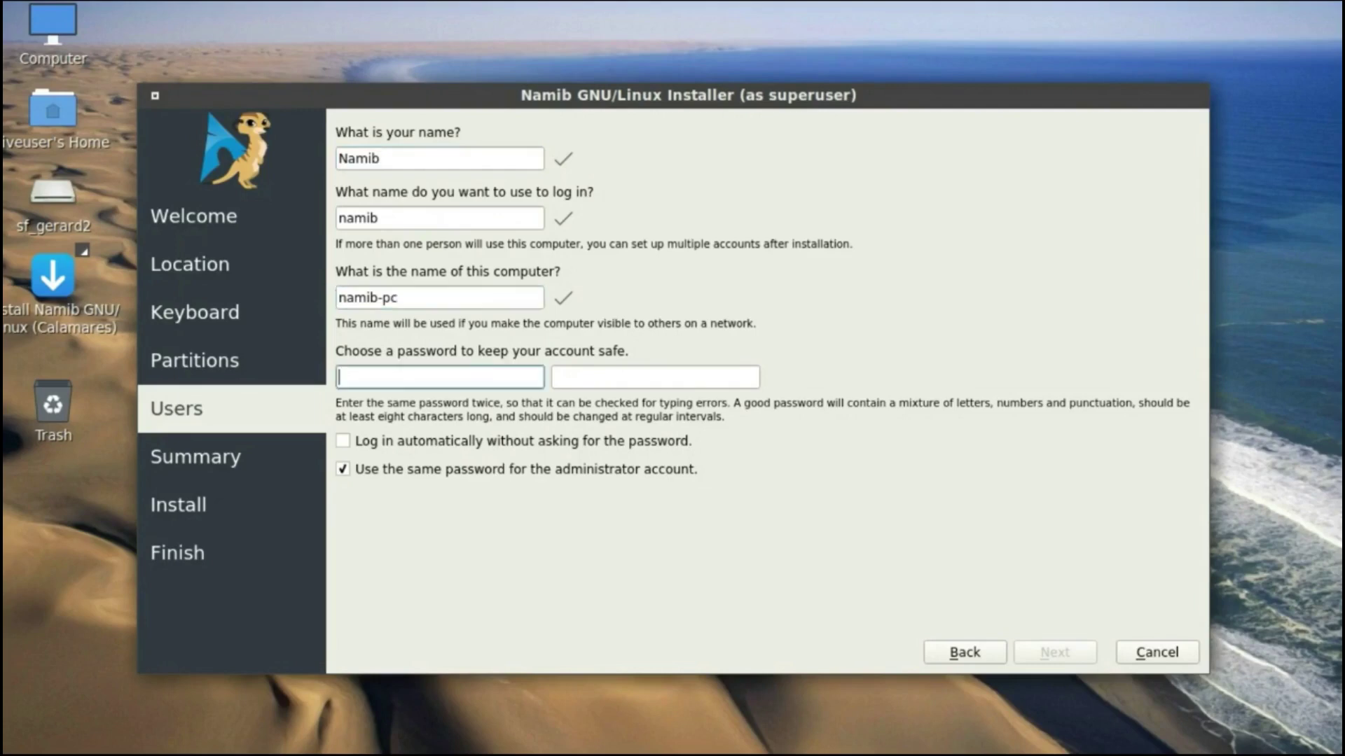
type("••••••")
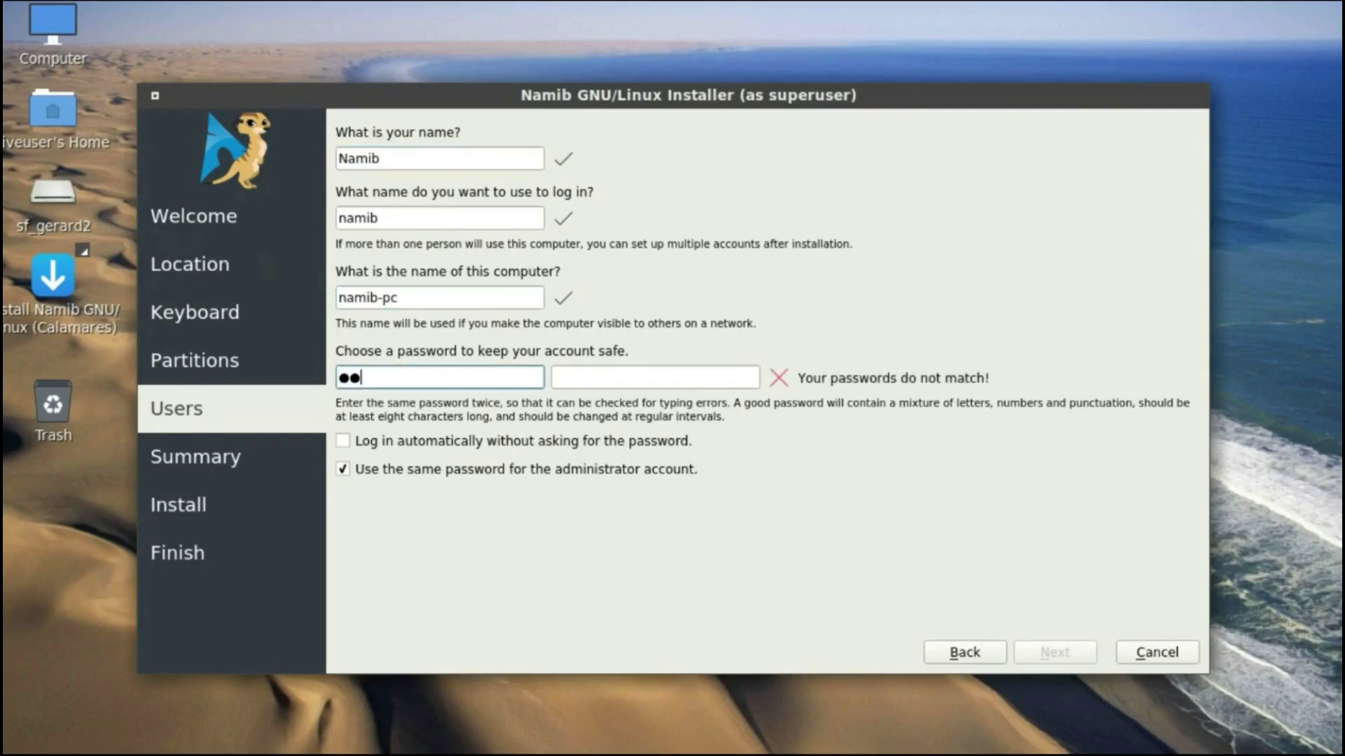
type("•")
key("Tab")
type("••••••")
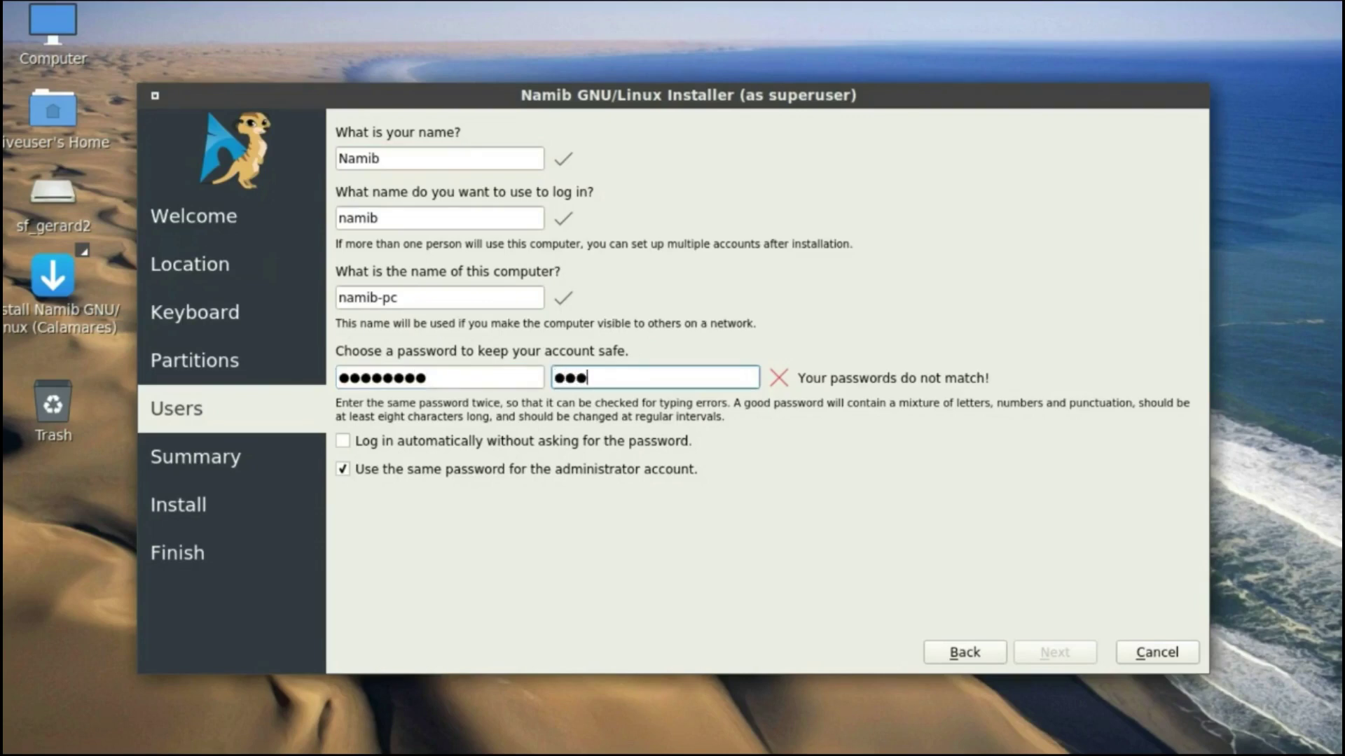
type("••")
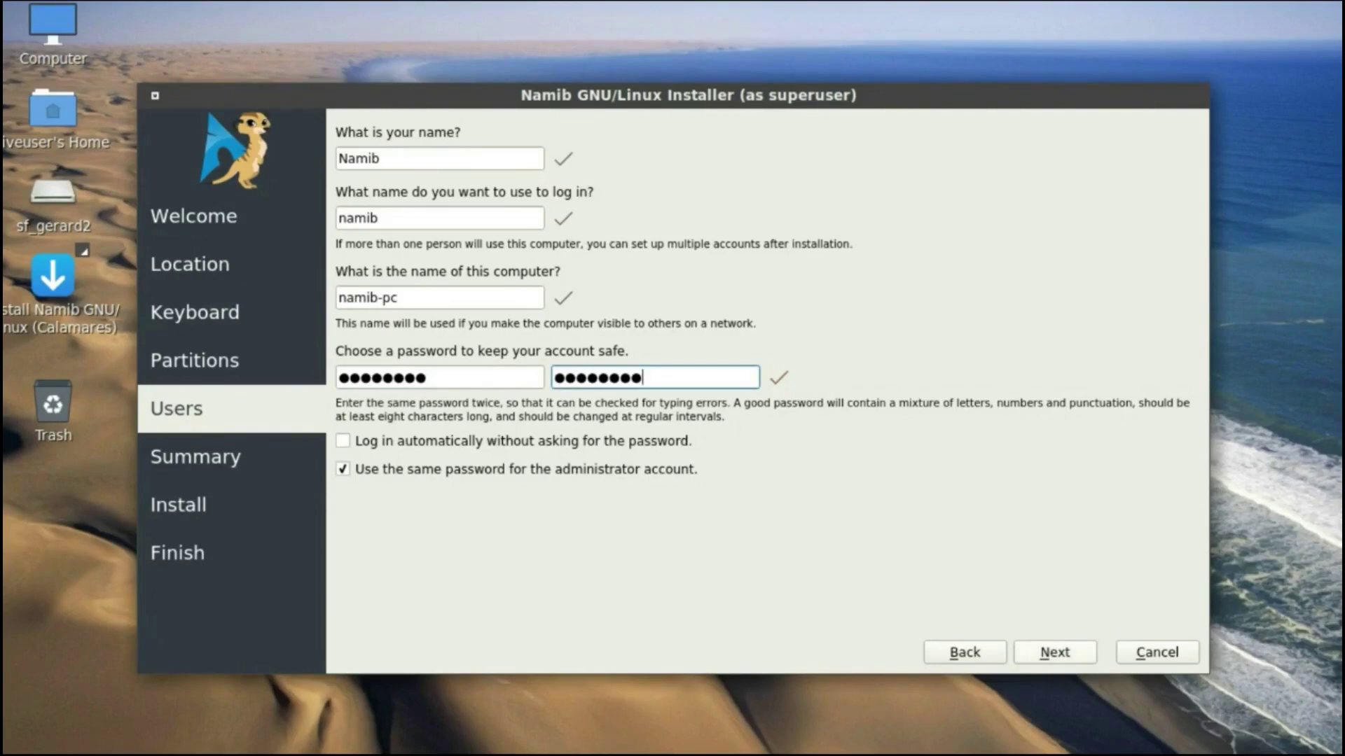
- Continue to the installation summary, review its planned partition changes, and proceed with the installation
left_click(1055, 653)
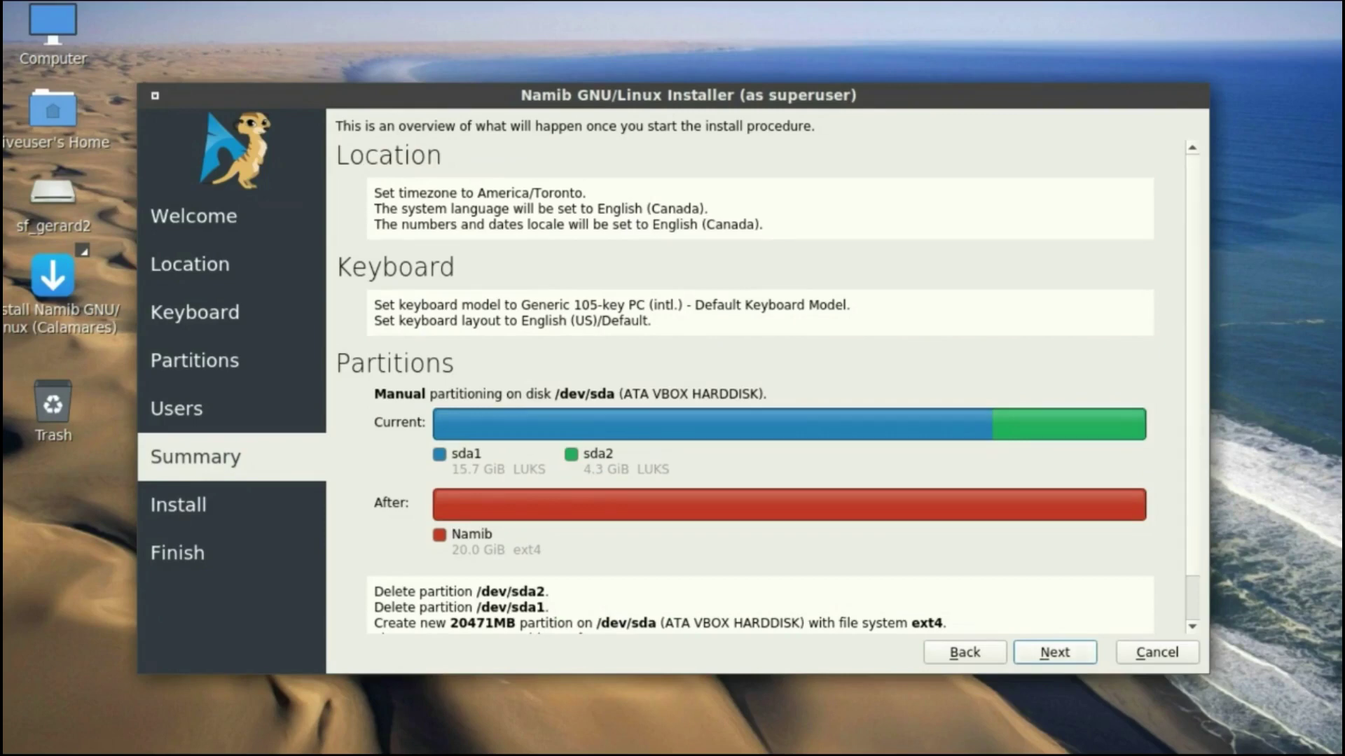
scroll(768, 402, "down", 1)
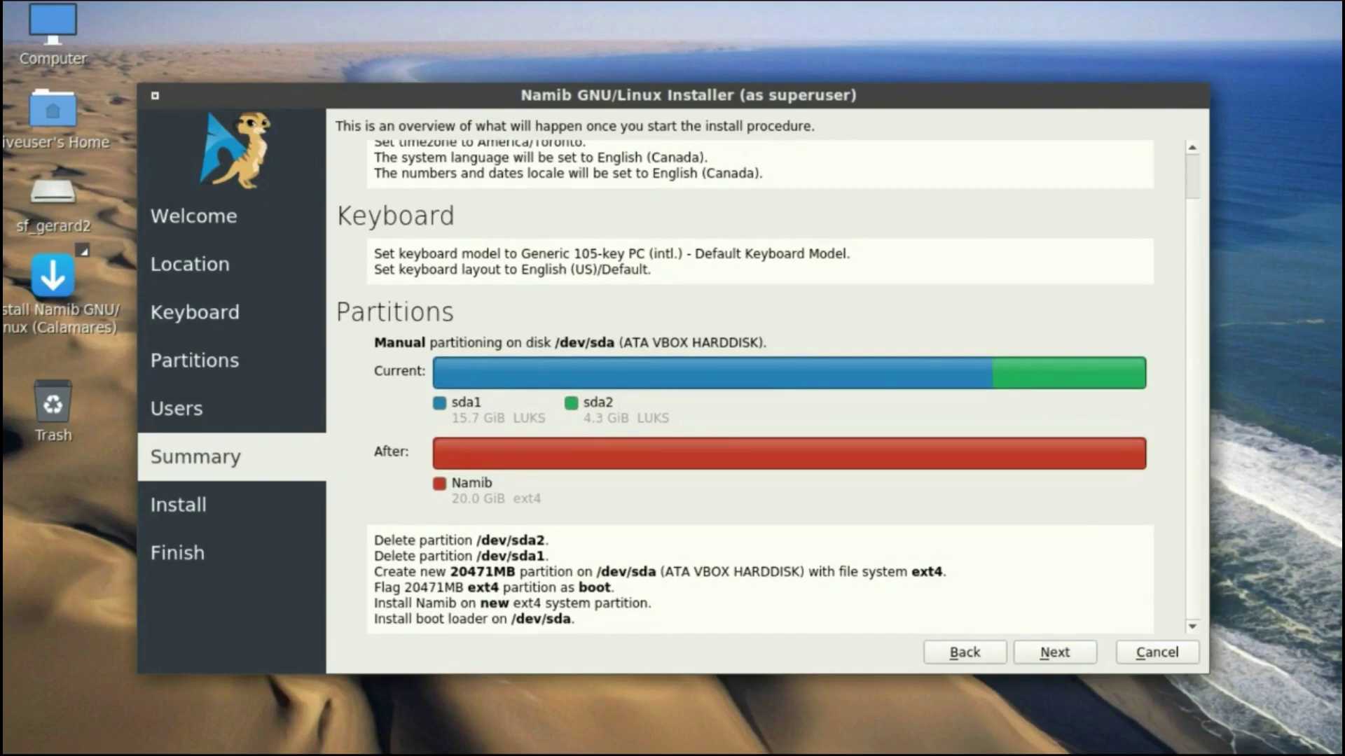
left_click(1054, 652)
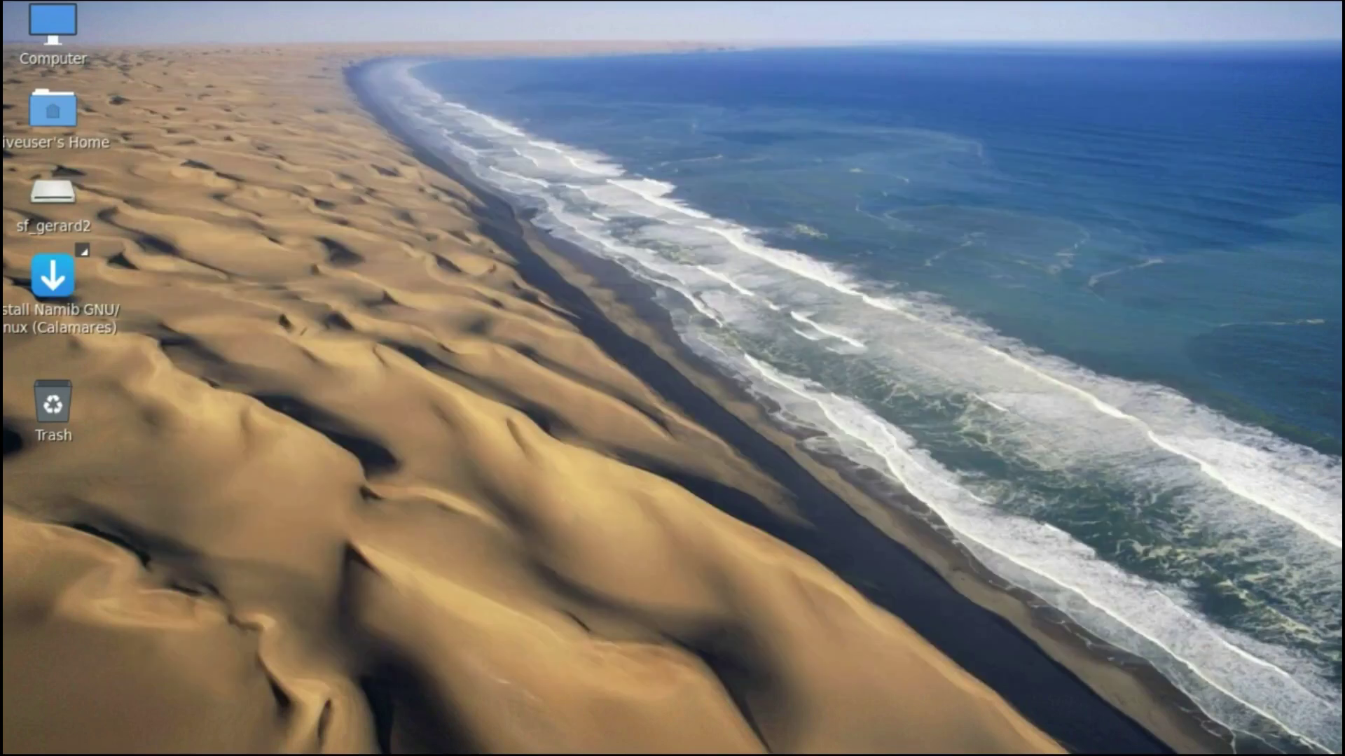
- Leave full-screen playback of Namib-Install.mp4 and close both the video player and the Videos folder
mouse_move(1179, 493)
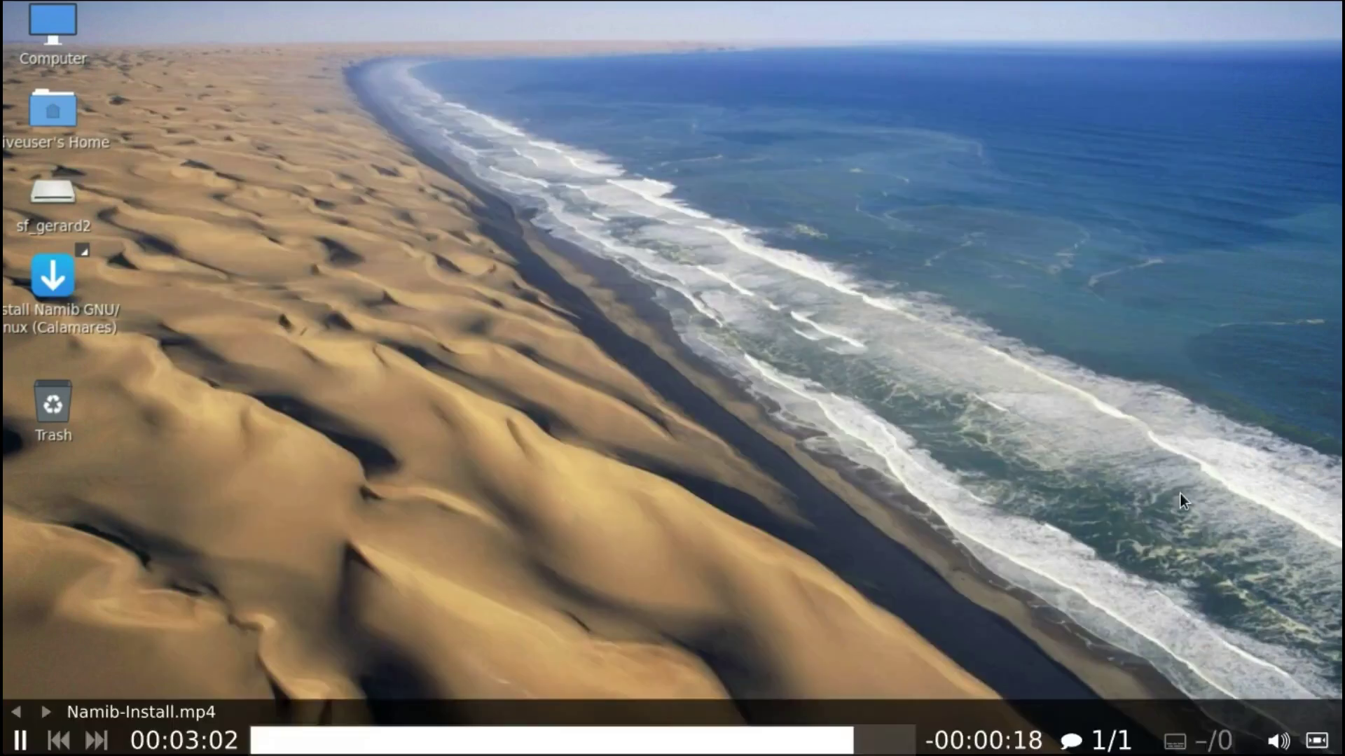
left_click(1317, 741)
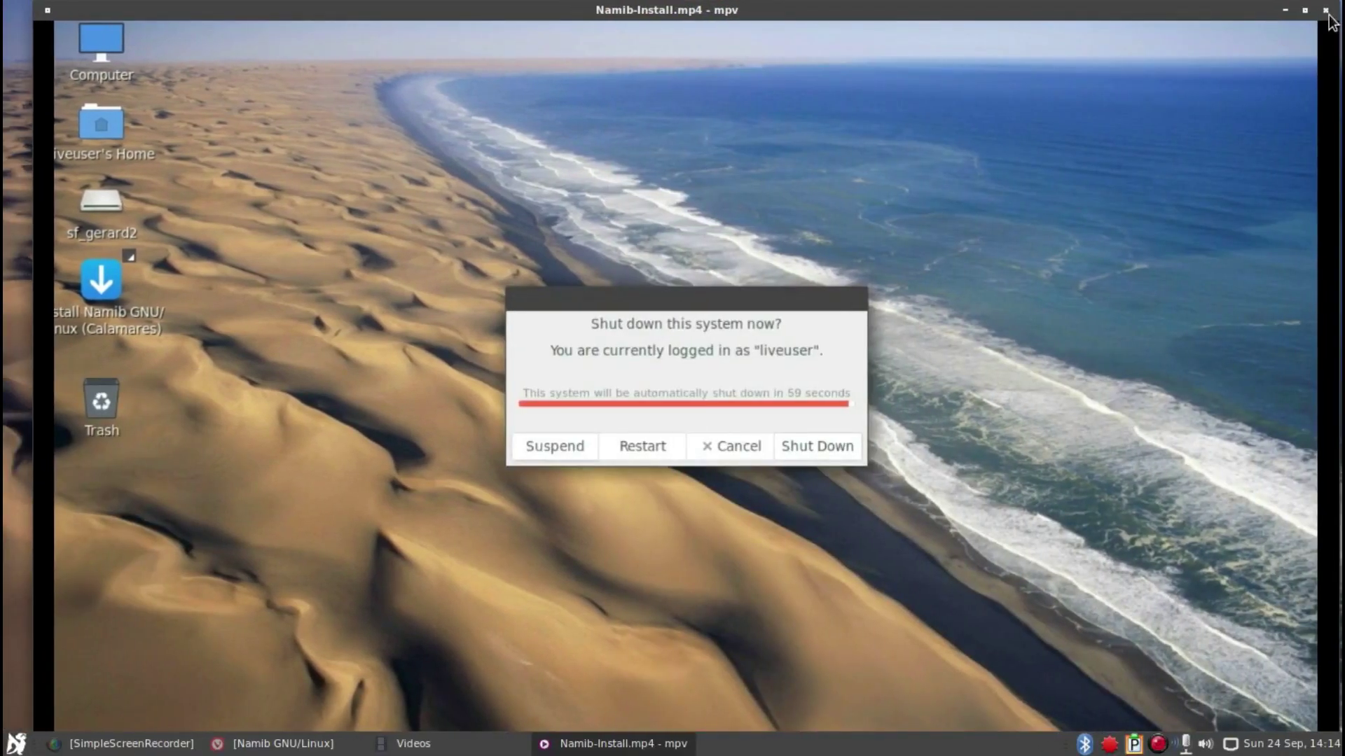
left_click(1327, 12)
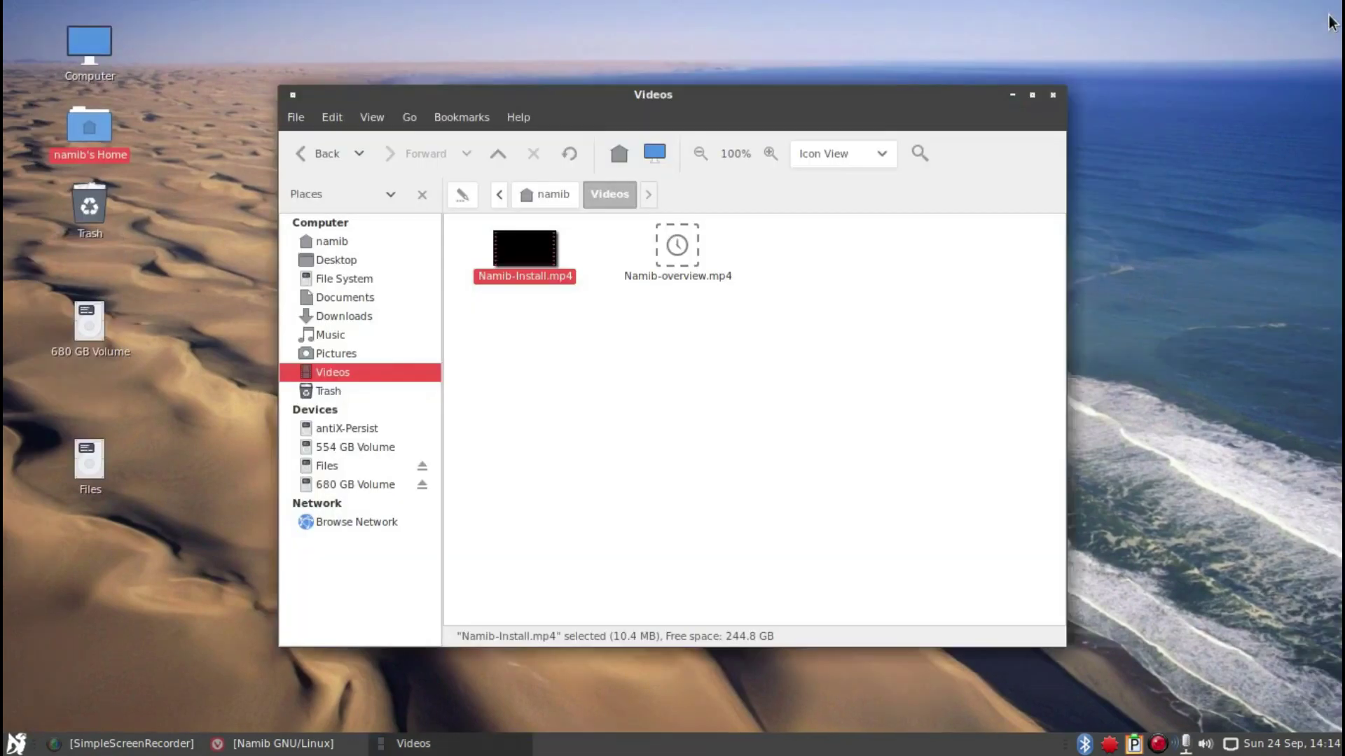
left_click(1052, 95)
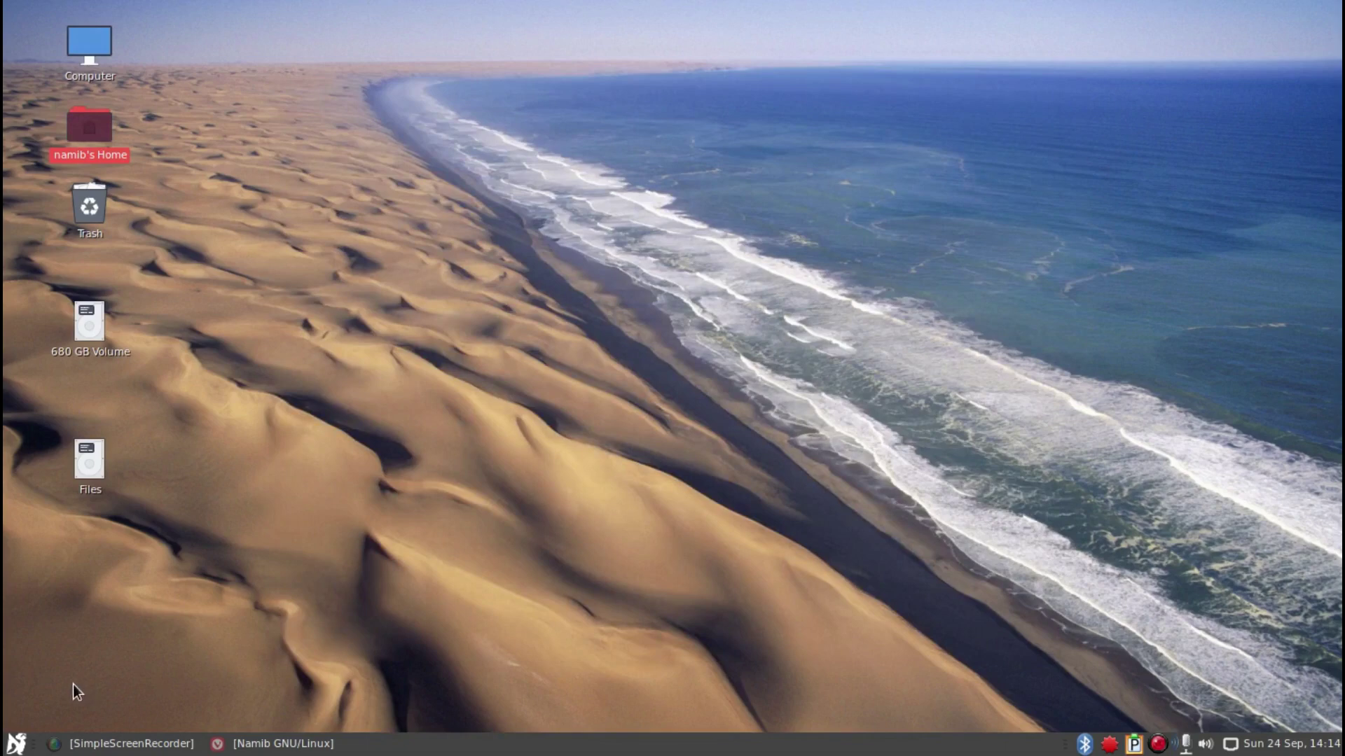
- Look through the desktop's Places and System entries, and view the About MATE version information
left_click(11, 743)
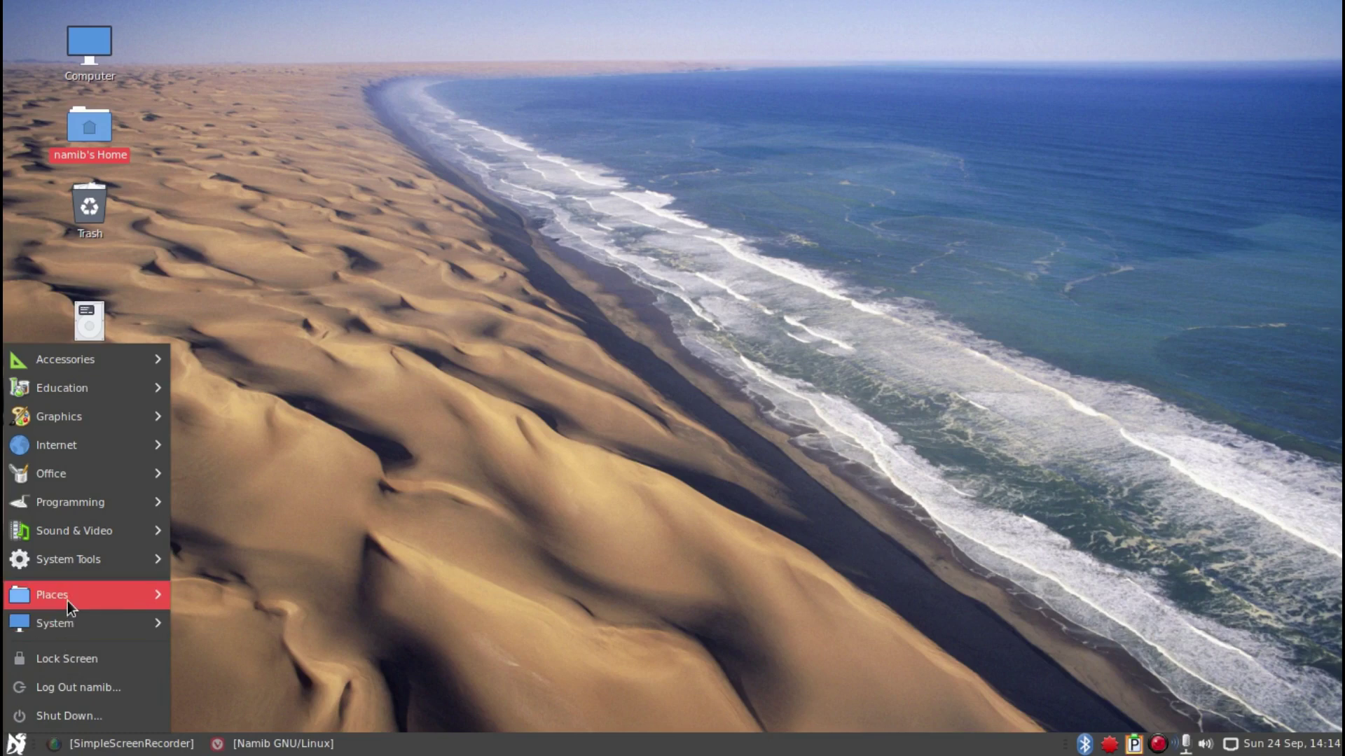
mouse_move(69, 601)
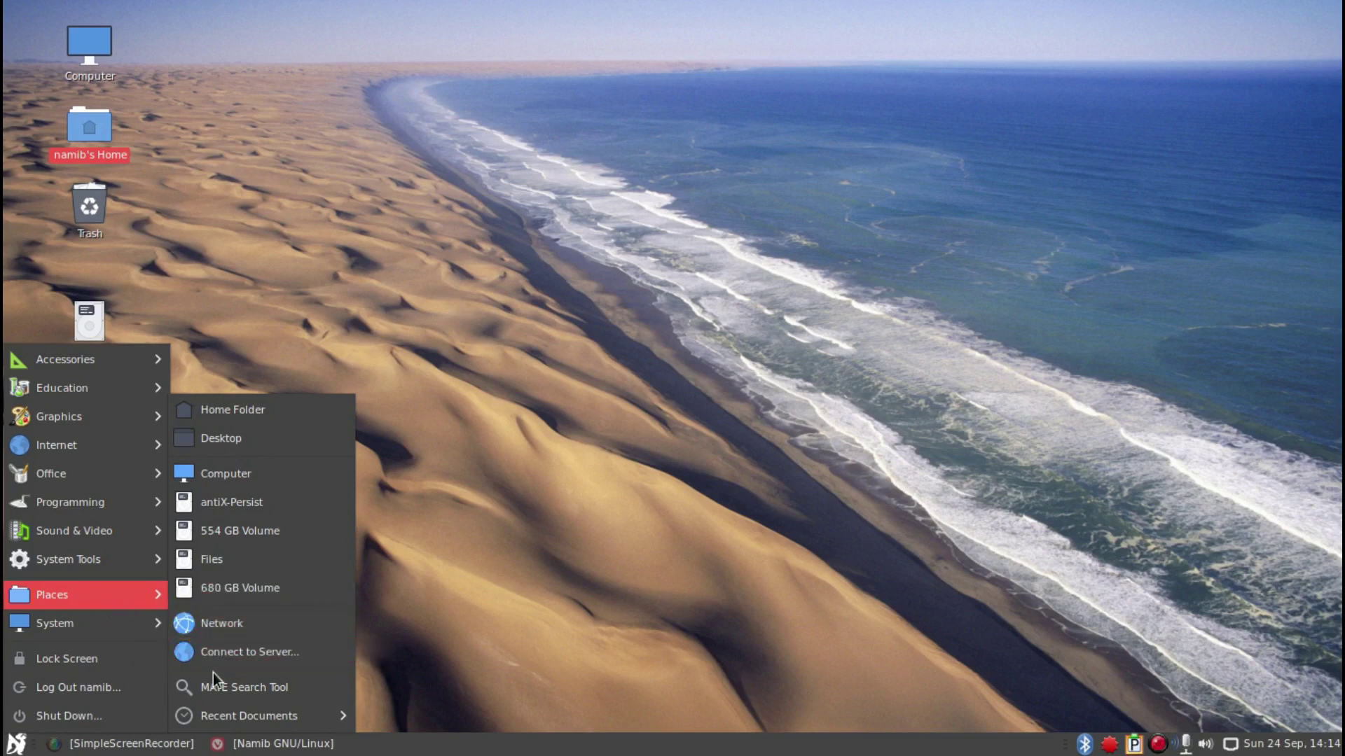
mouse_move(207, 719)
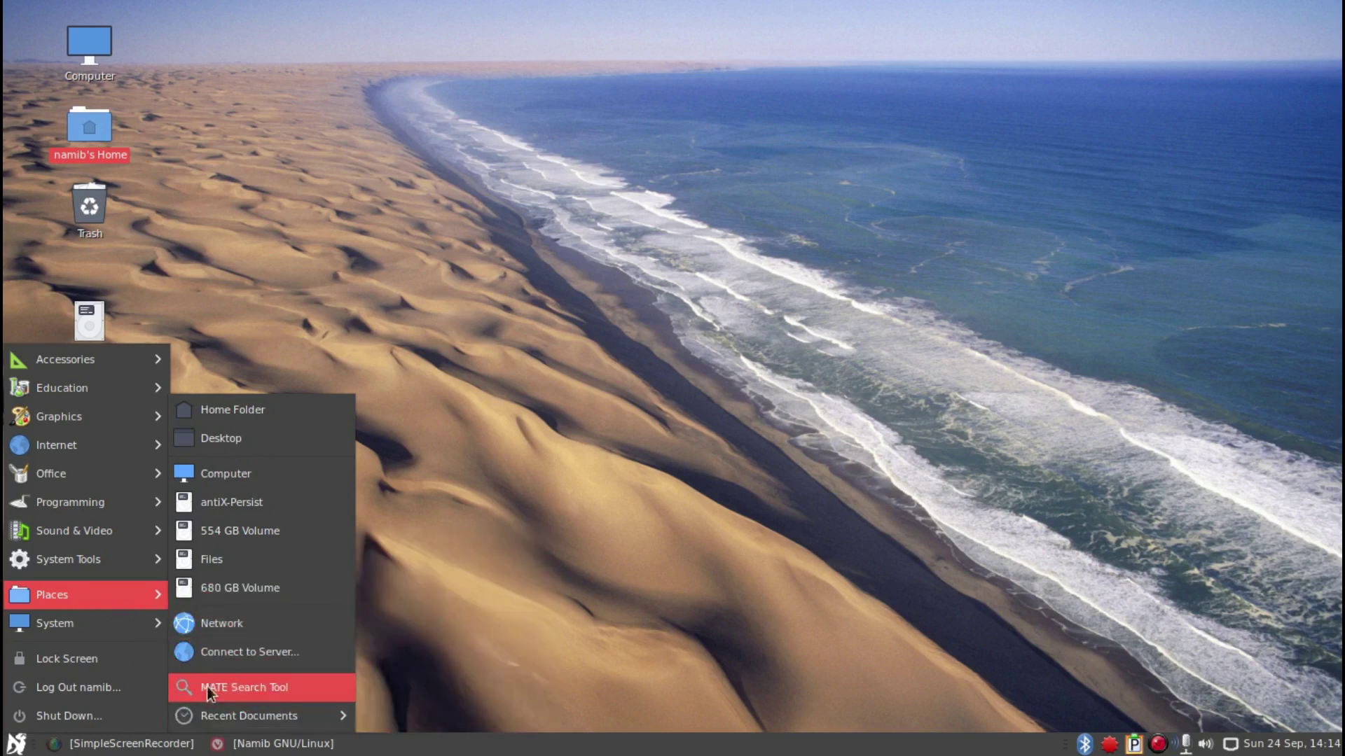
mouse_move(105, 617)
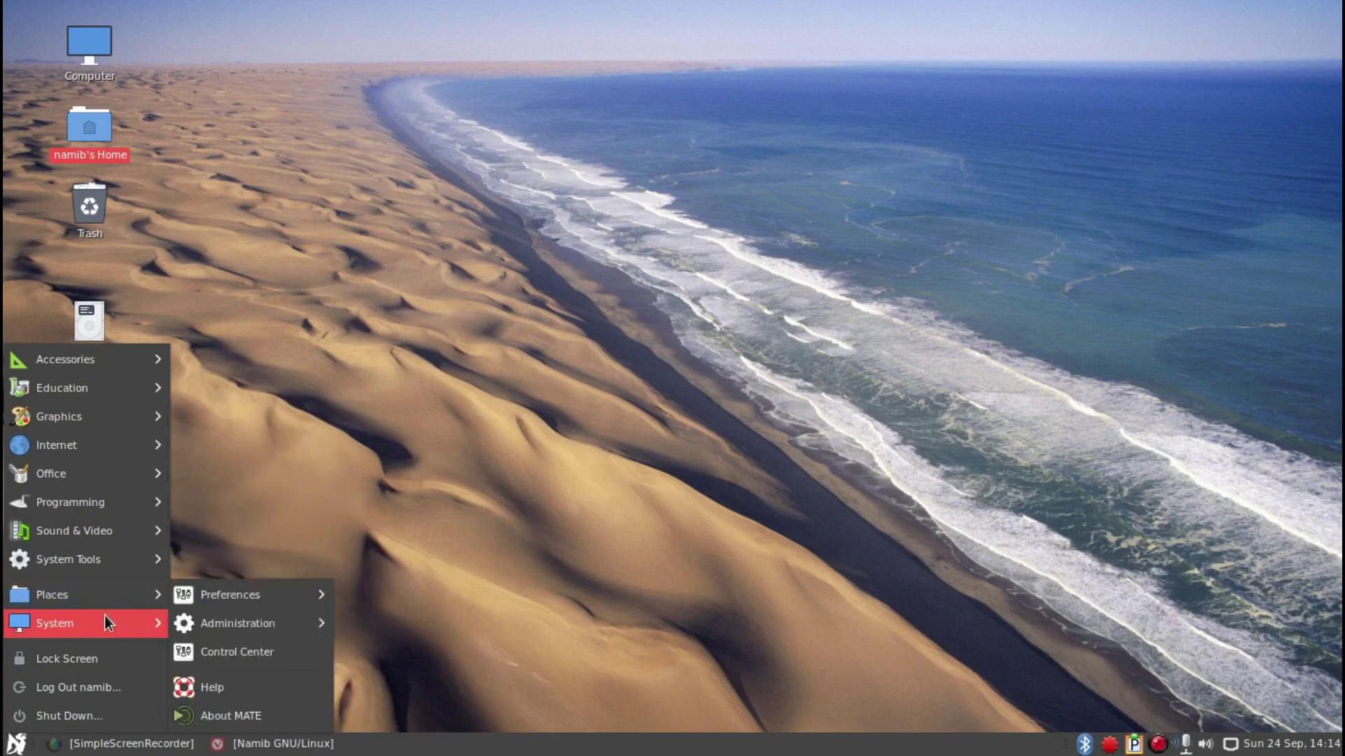
mouse_move(210, 607)
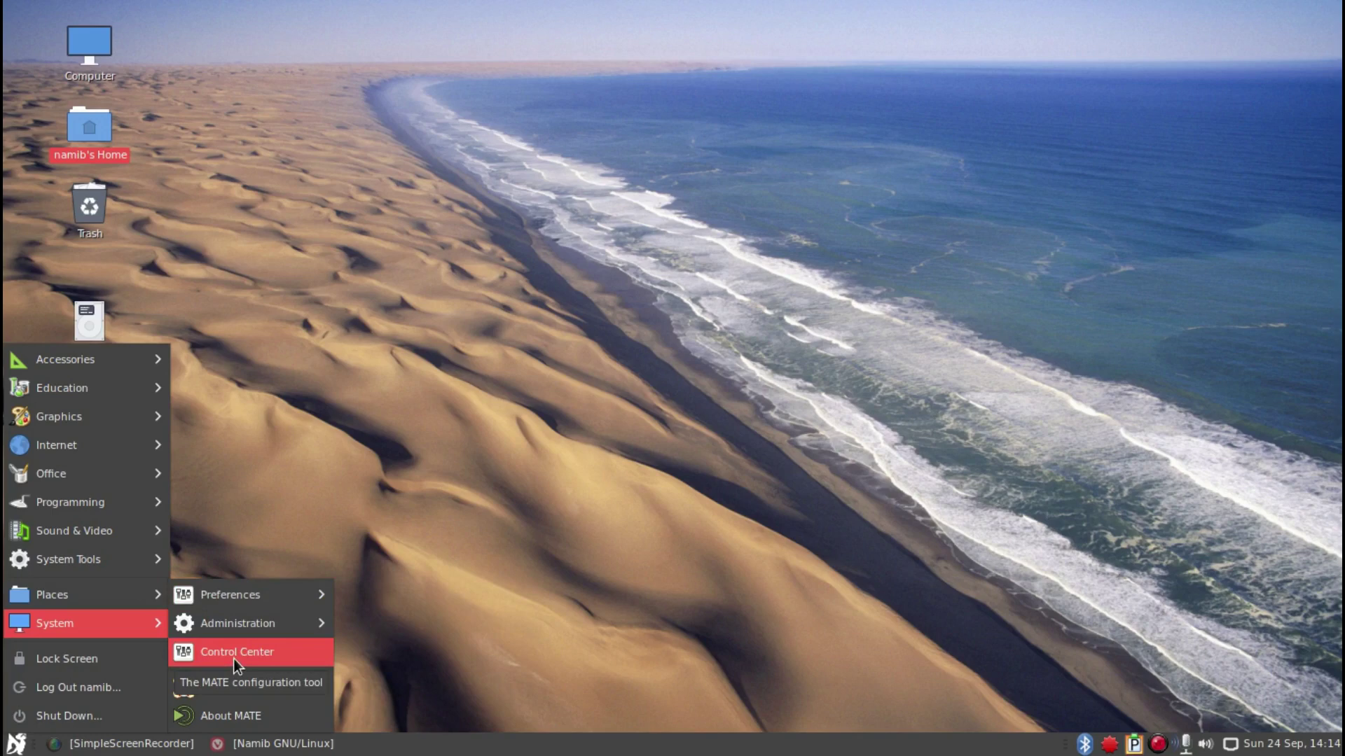
left_click(228, 712)
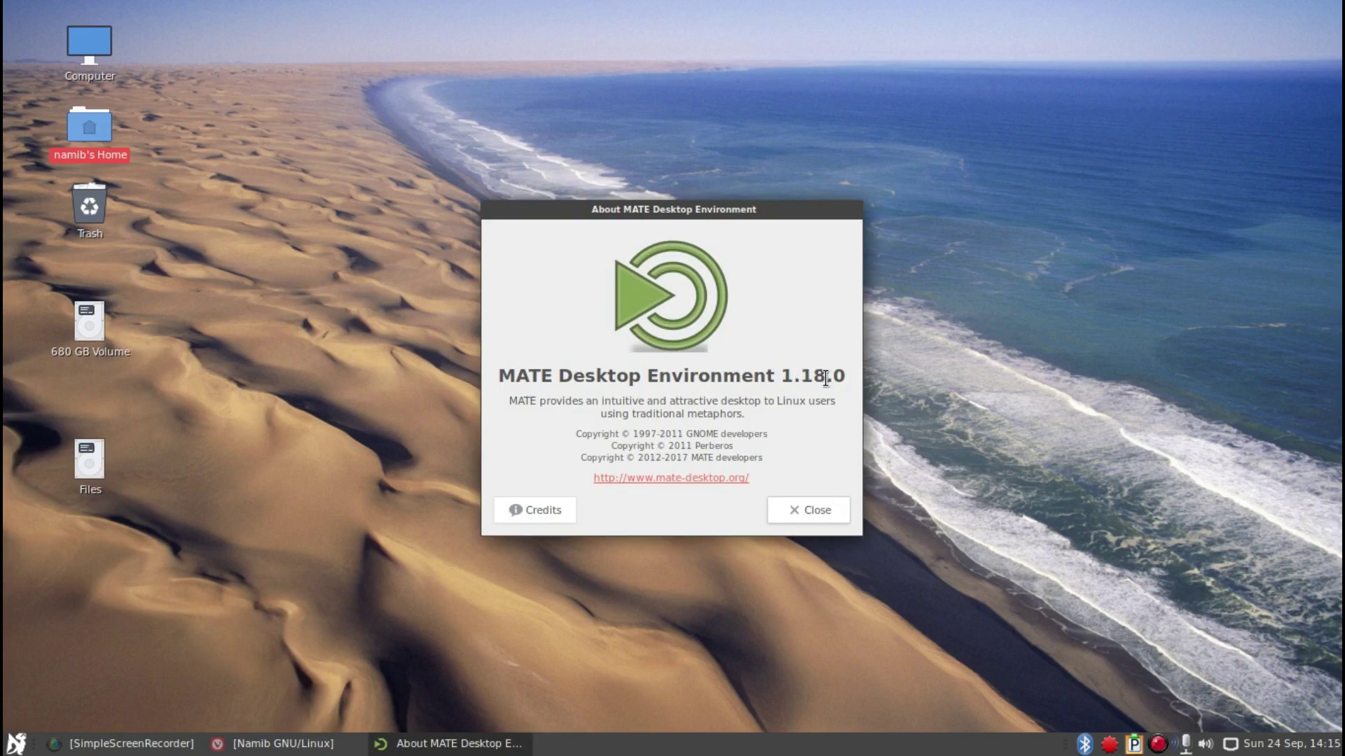
left_click(823, 514)
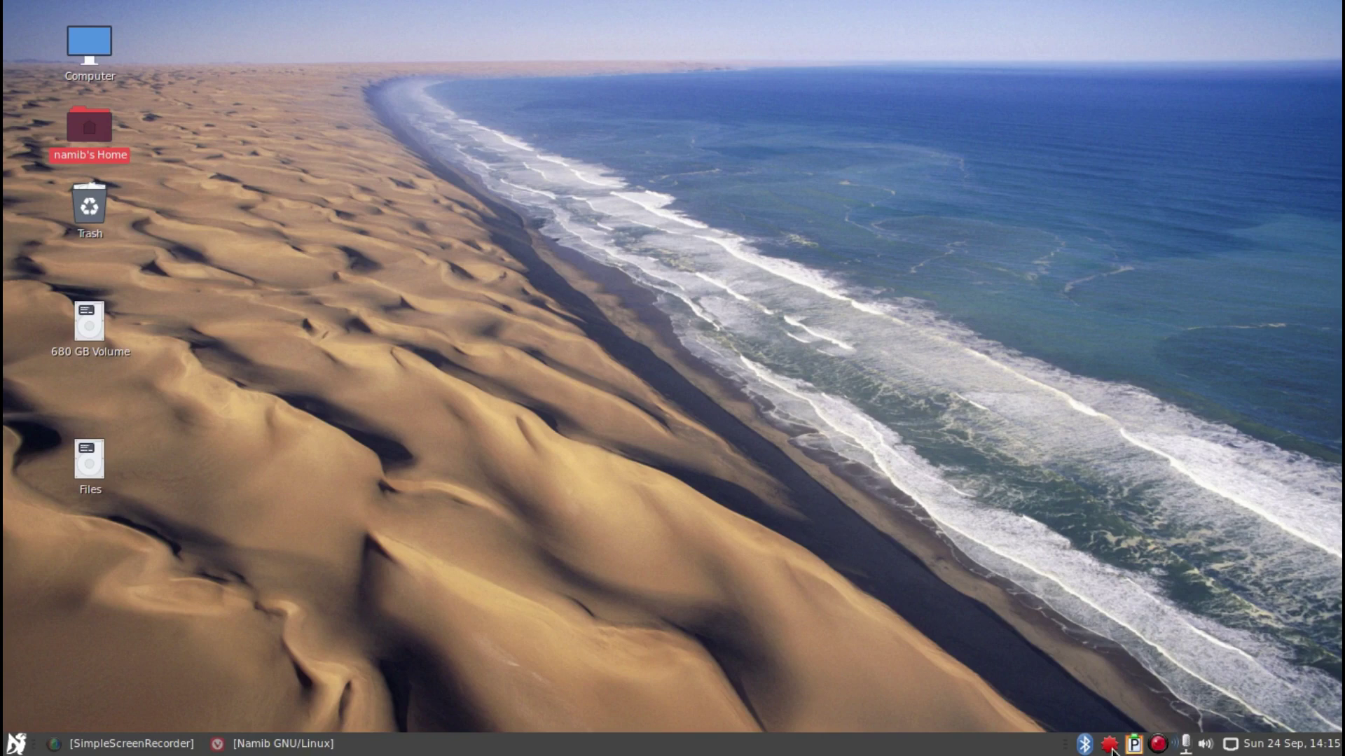
- Apply all available package updates, authenticating with the account password, and view the detailed upgrade log
mouse_move(1111, 750)
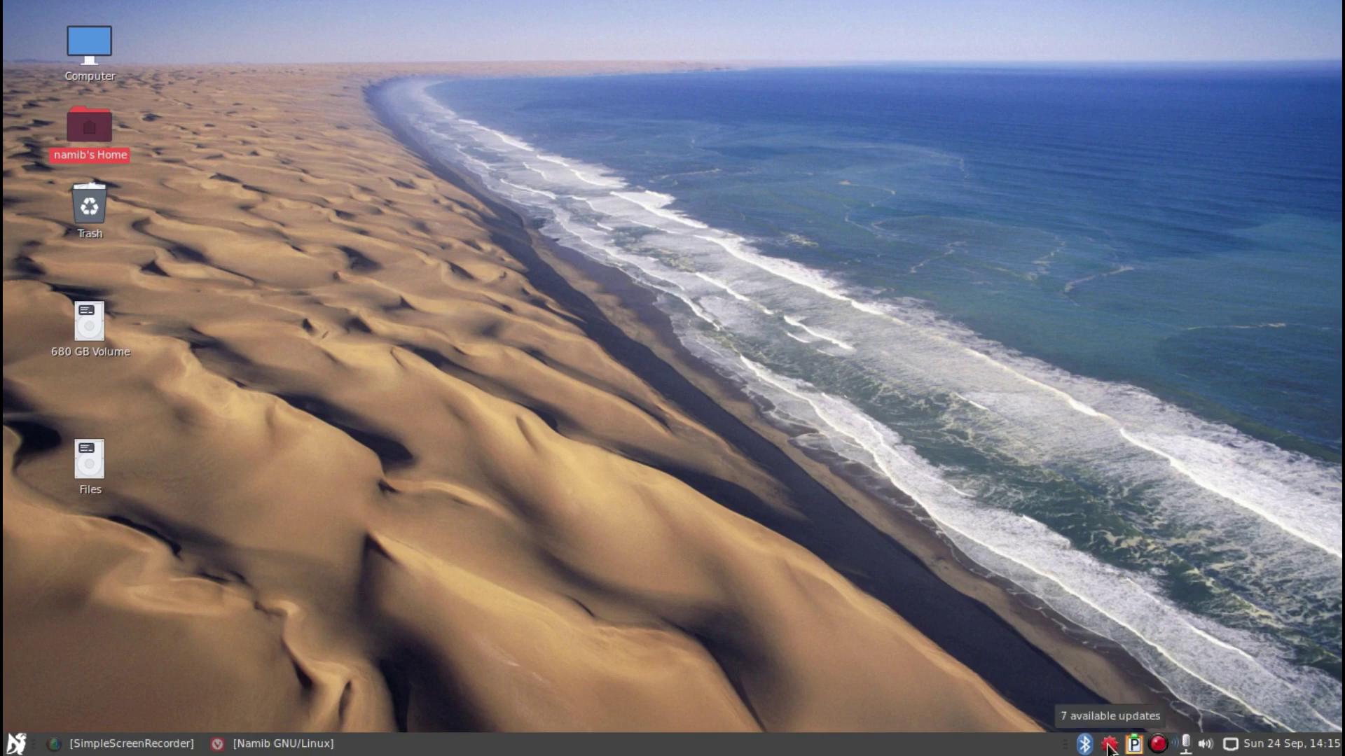
left_click(1111, 748)
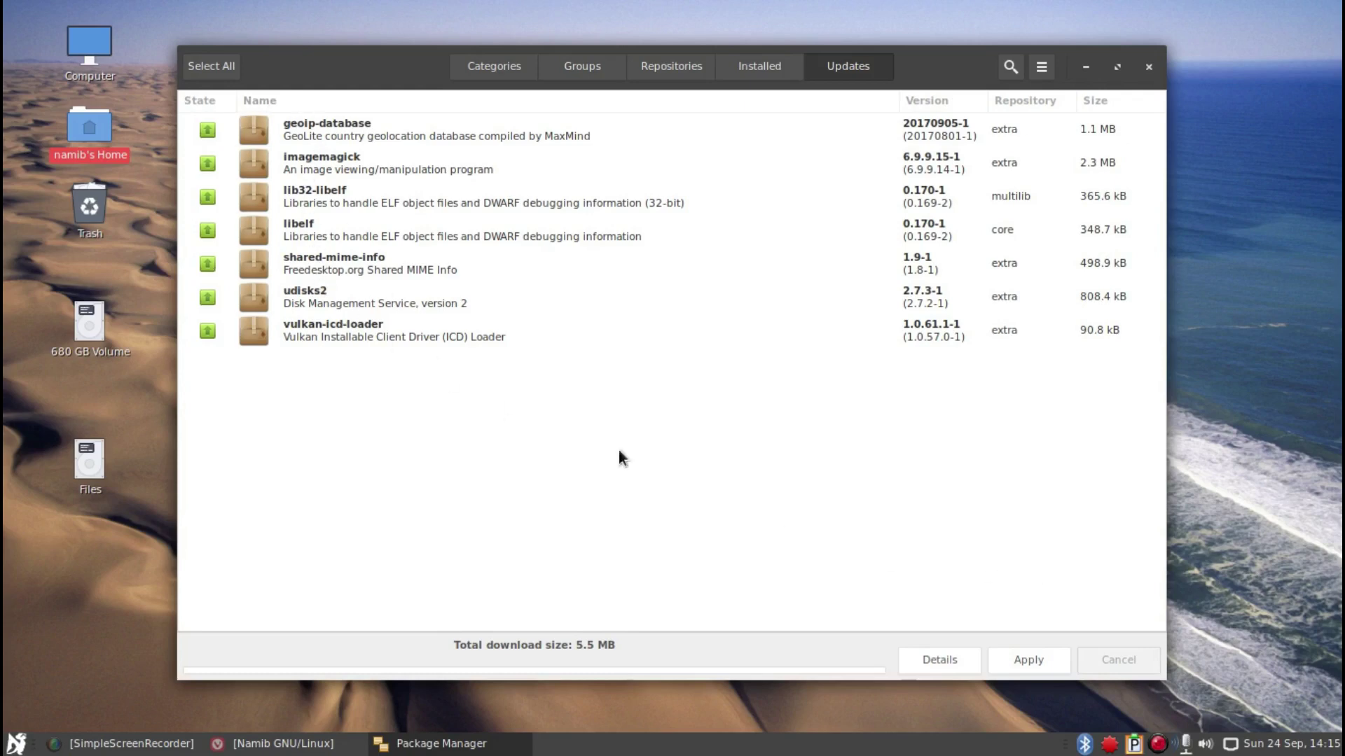
left_click(1028, 665)
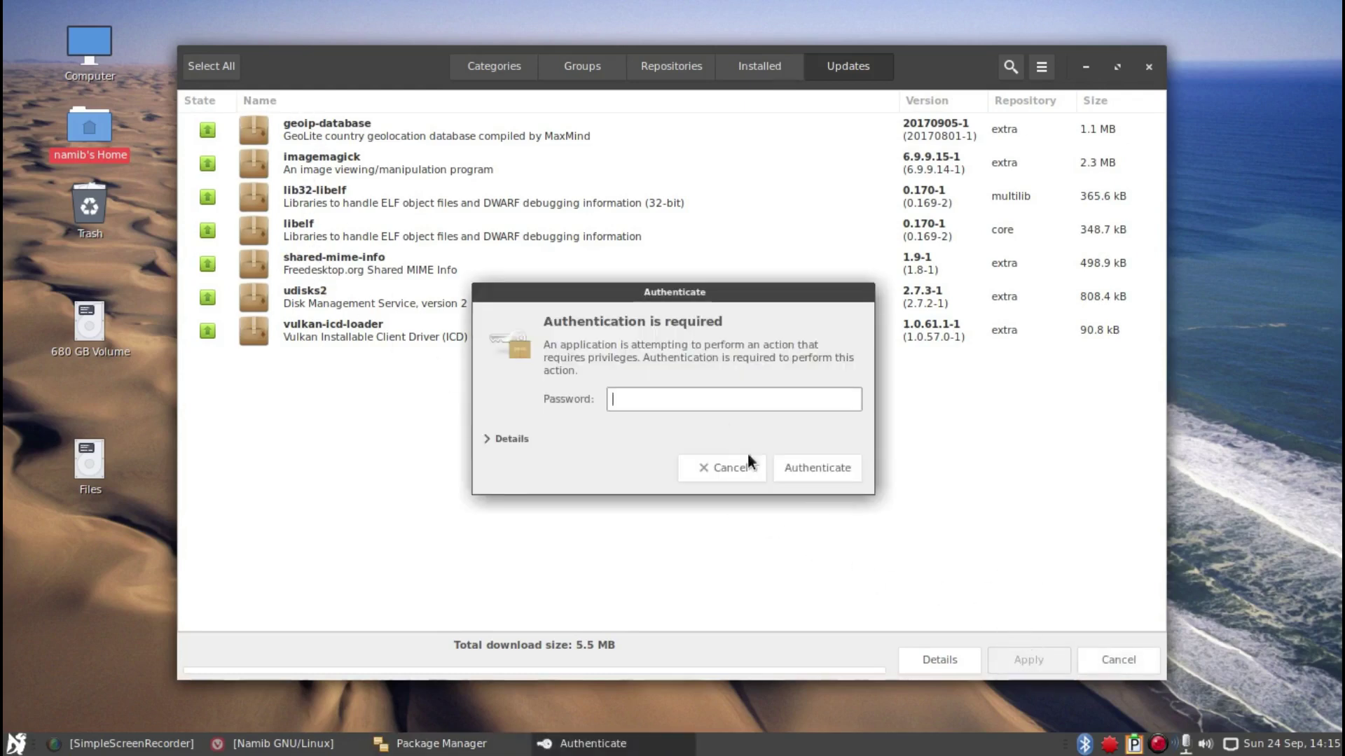
type("********")
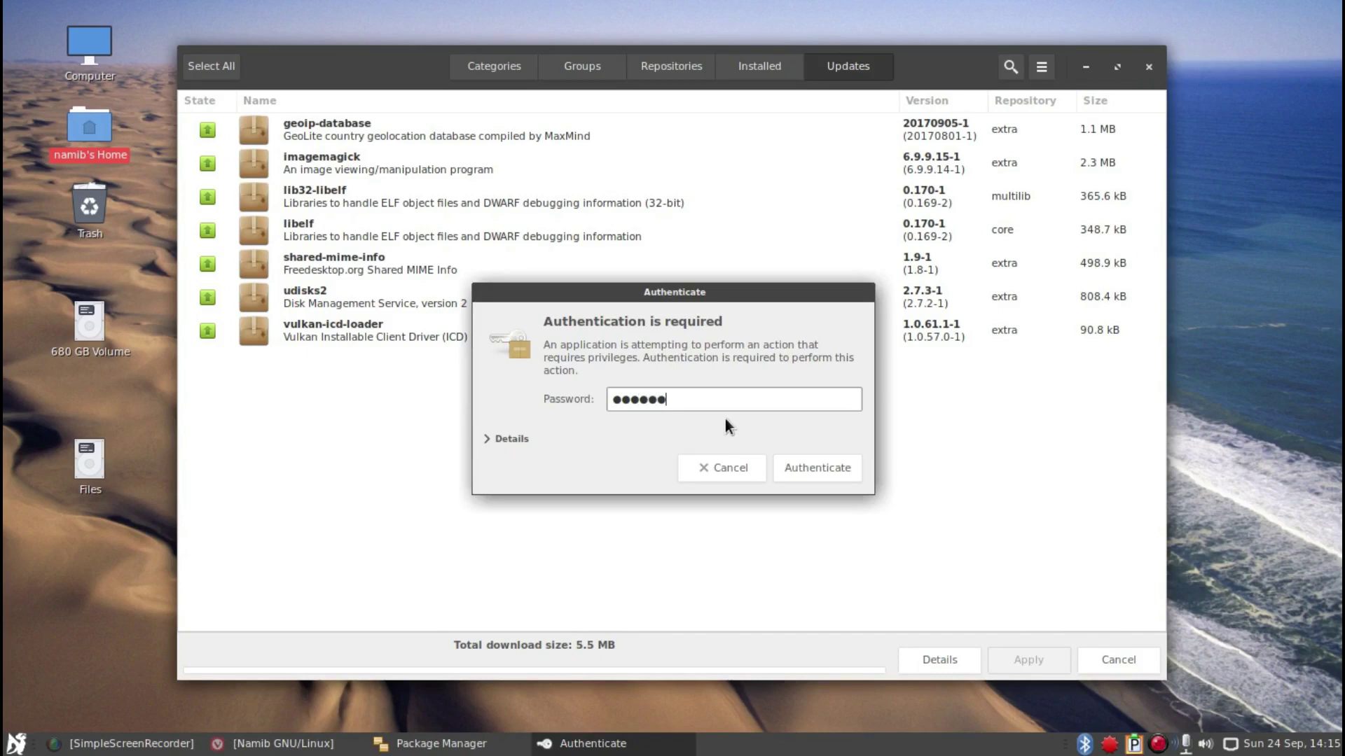
key("Return")
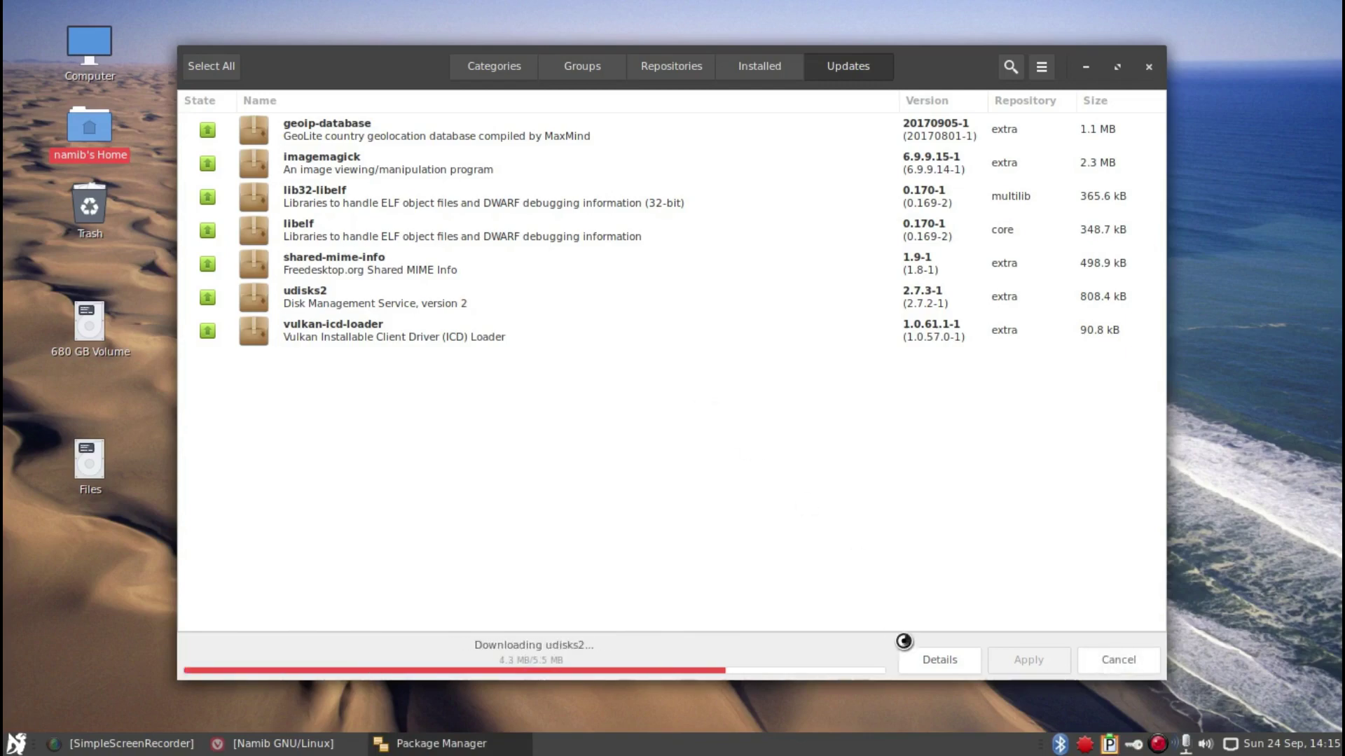
left_click(937, 659)
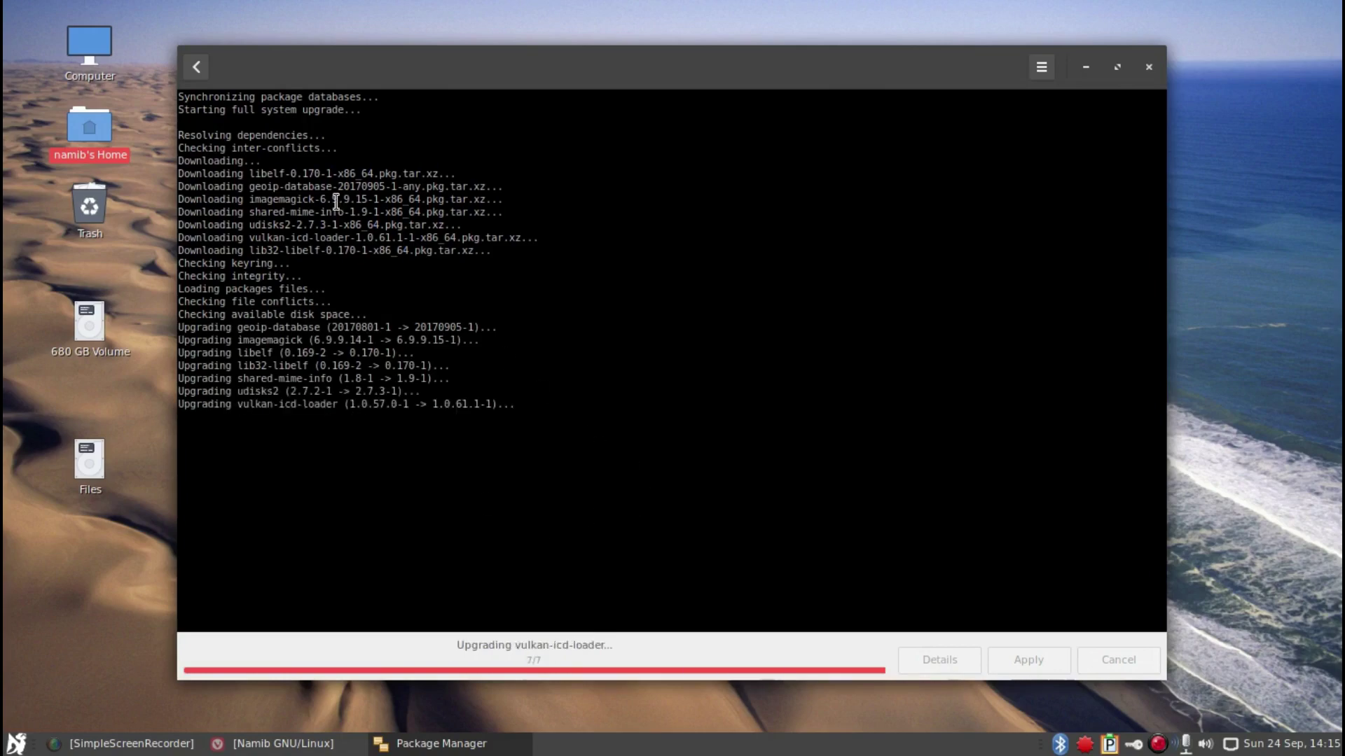
left_click(203, 69)
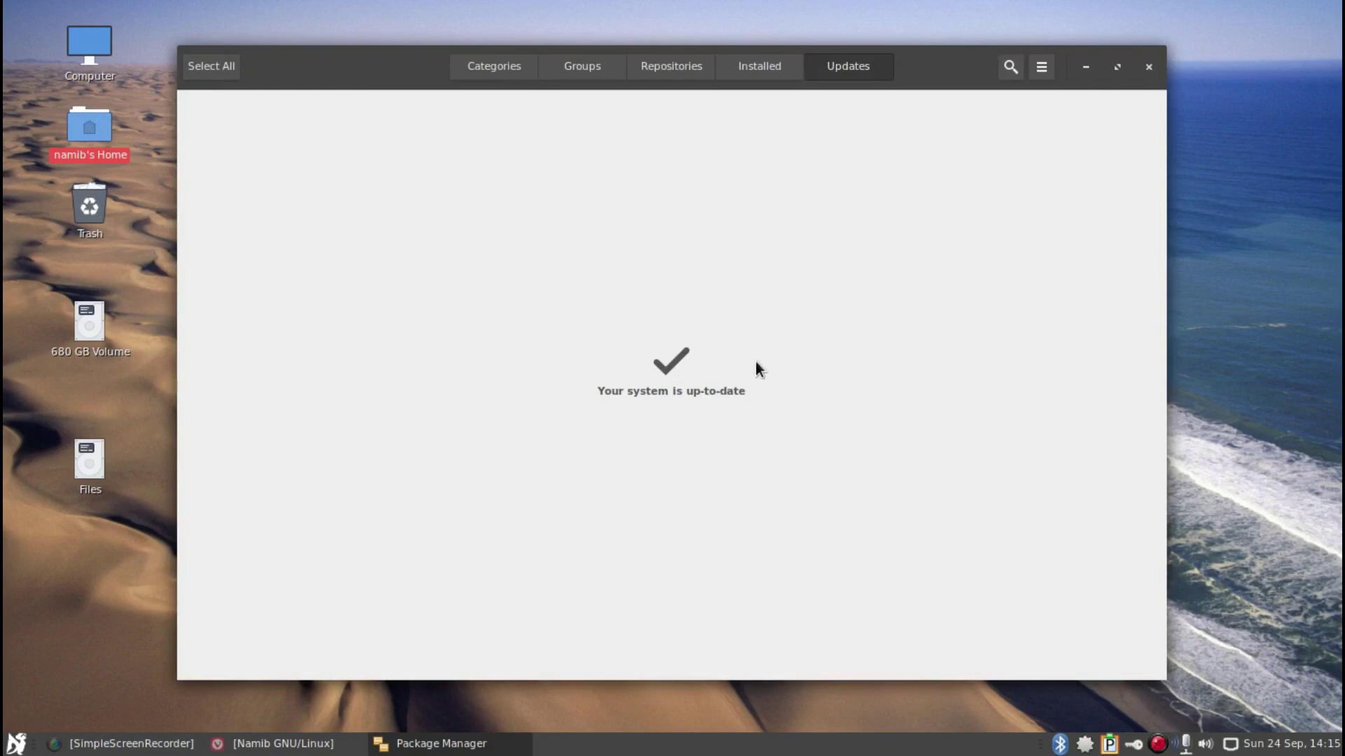
- Browse the package categories Audio & Video, Development, and Education
left_click(468, 67)
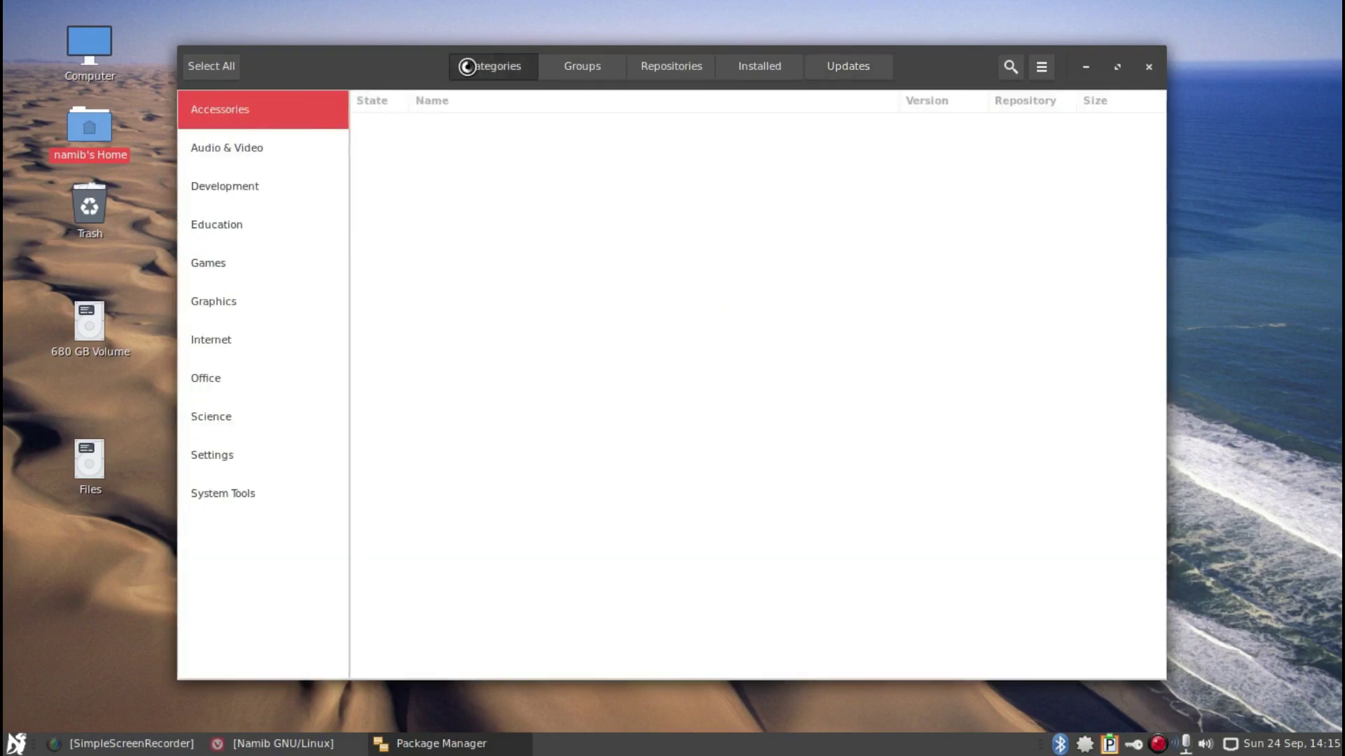
left_click(248, 147)
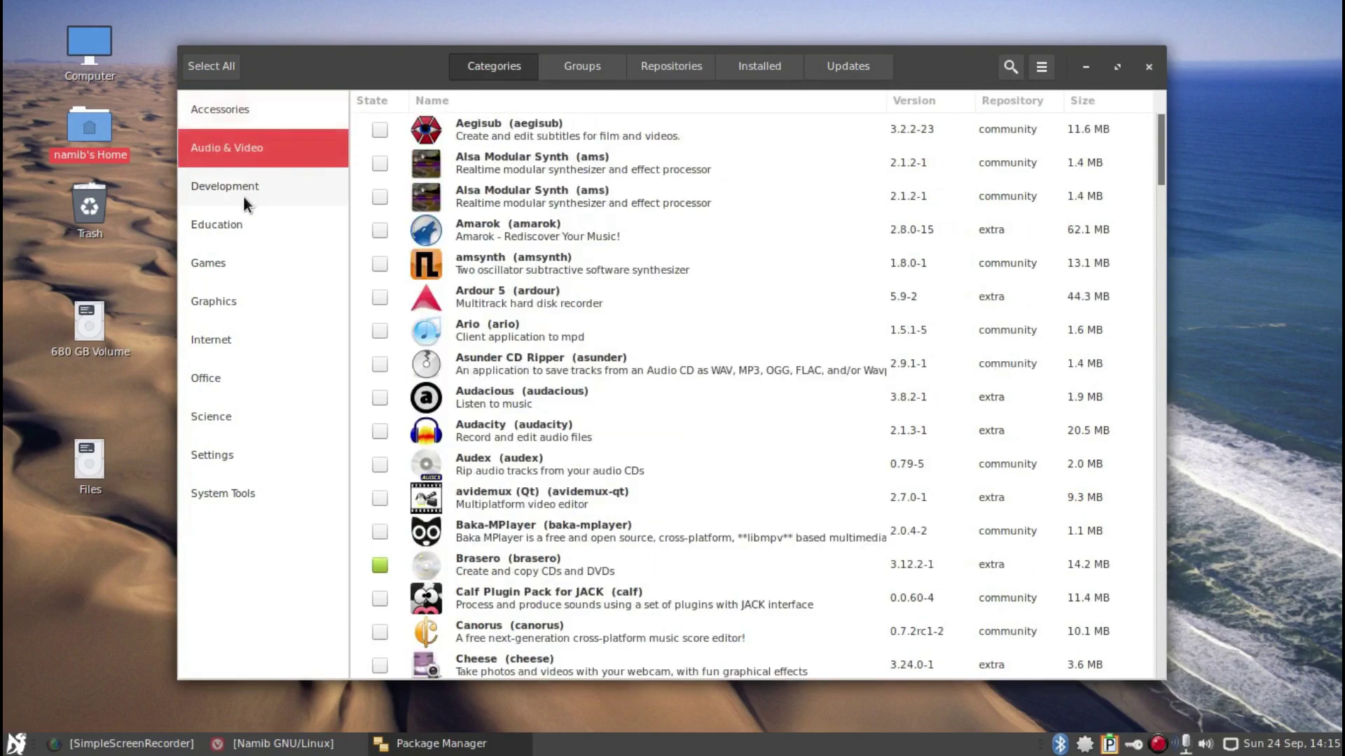
left_click(243, 194)
left_click(246, 233)
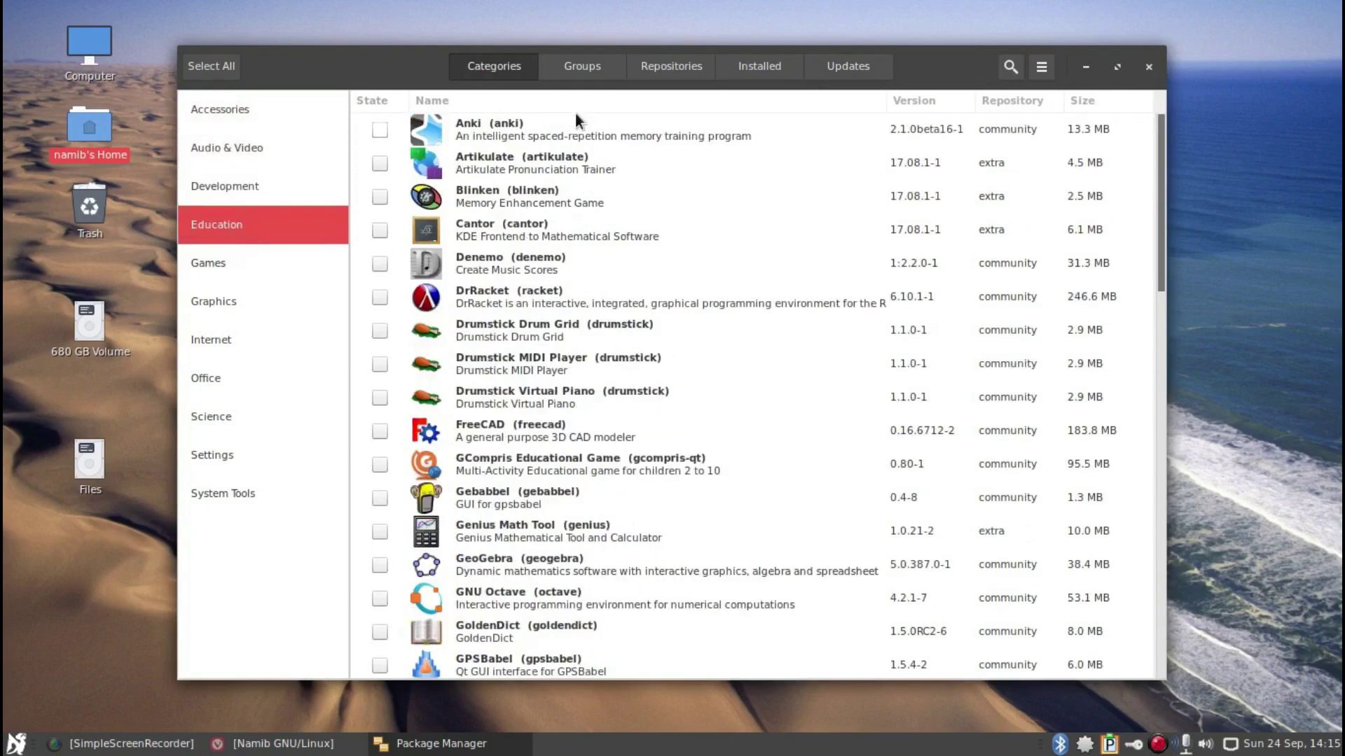
- Examine the firefox-addons and kde-applications package groups and the packages in the namibrepo repository
left_click(579, 67)
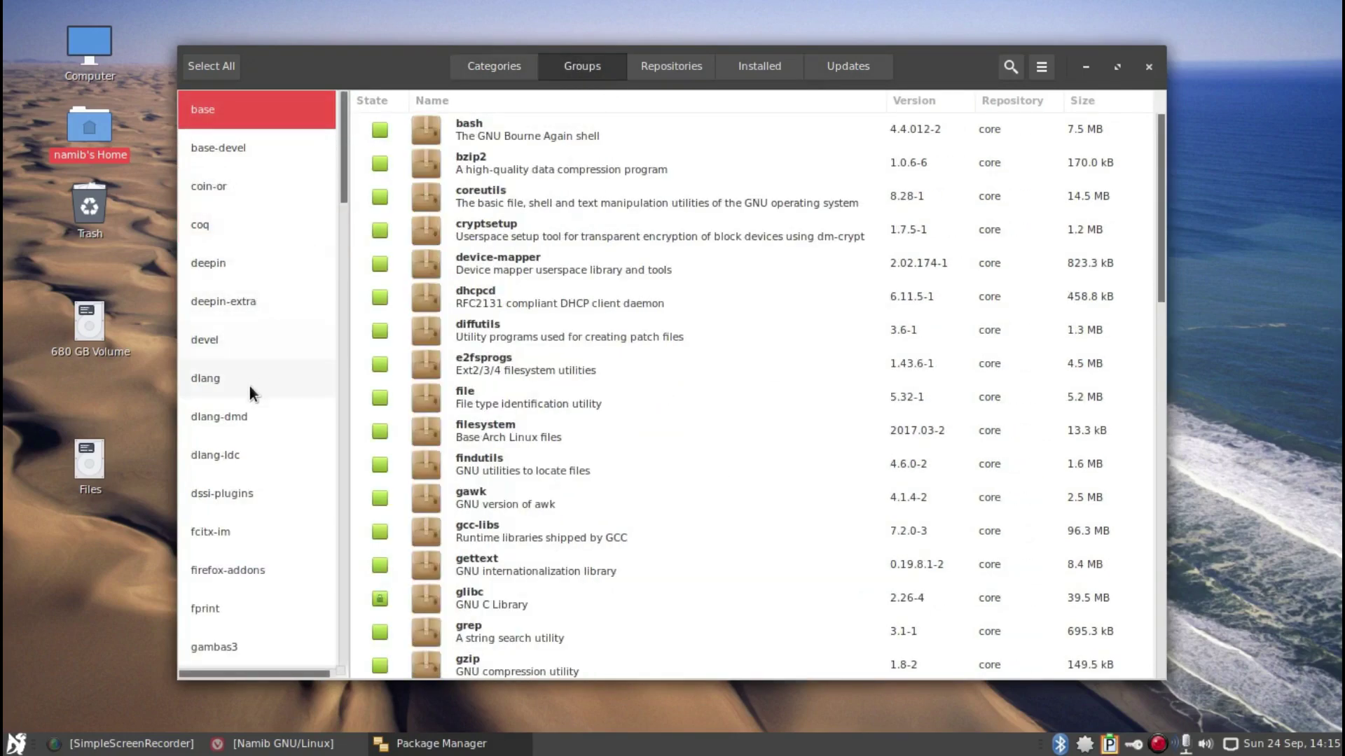
left_click(248, 565)
scroll(276, 549, "down", 5)
left_click(262, 569)
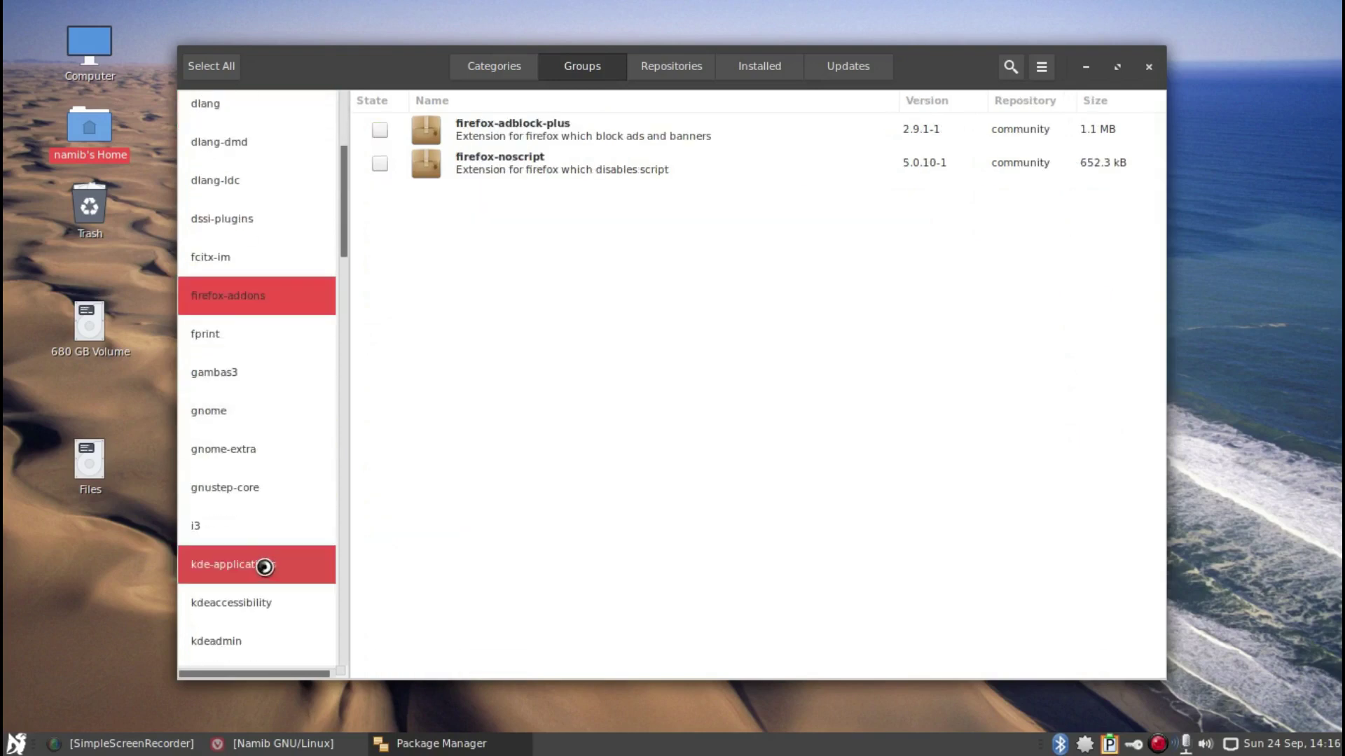
left_click(683, 65)
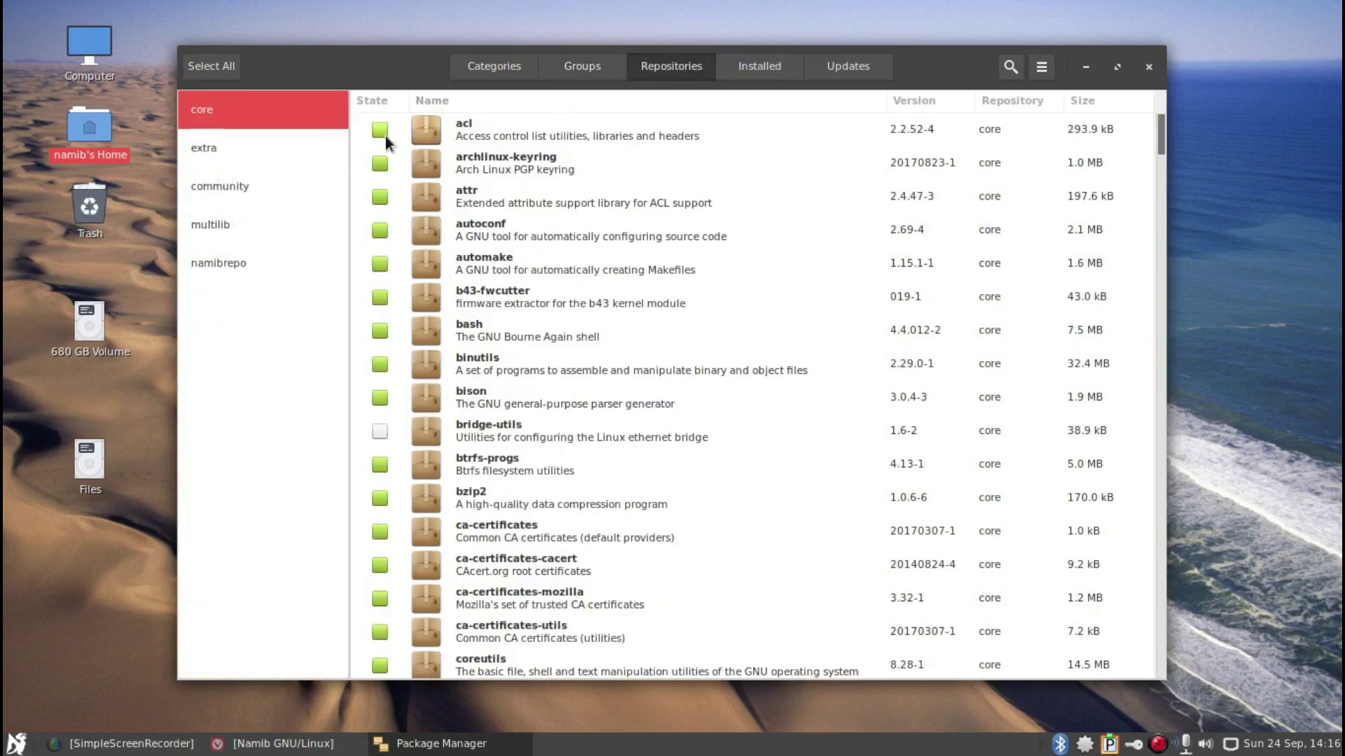
left_click(212, 265)
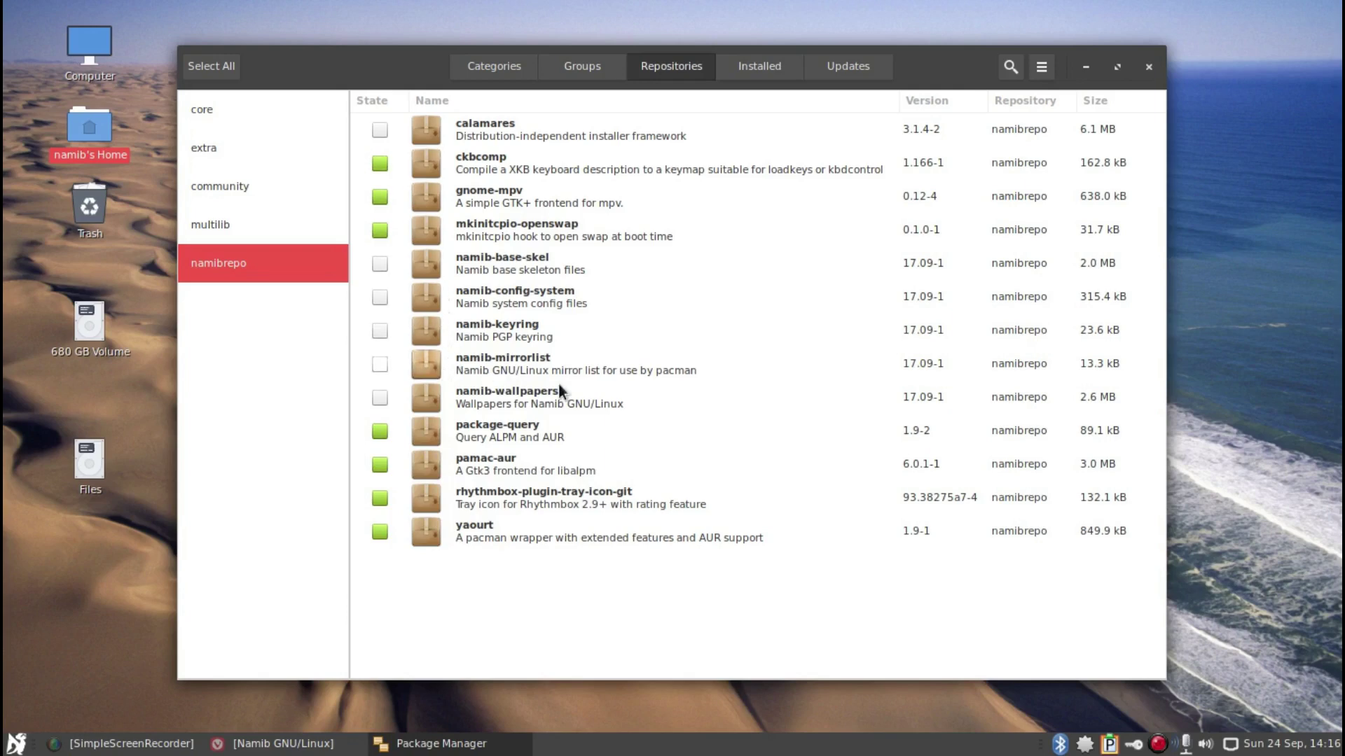
- View the packages in the core repository and check the AUR support settings in the package manager's preferences
left_click(222, 111)
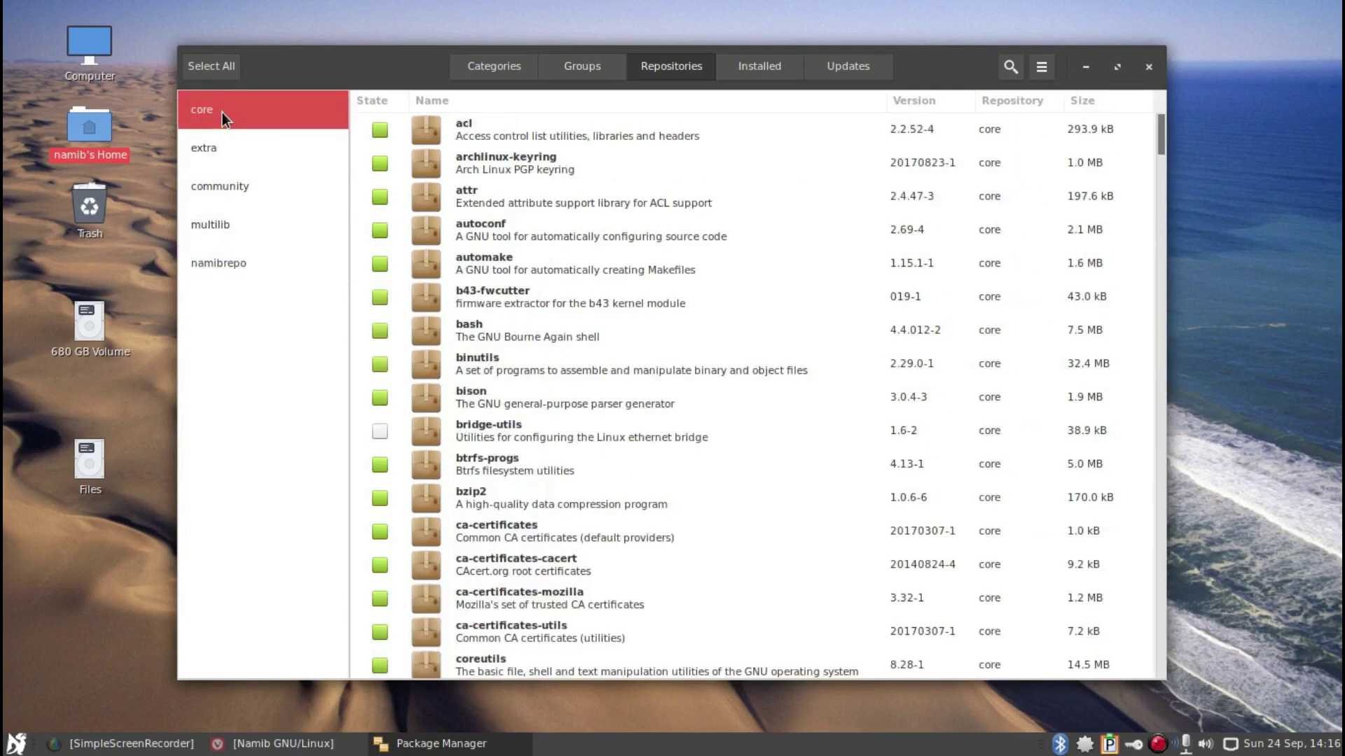
left_click(503, 63)
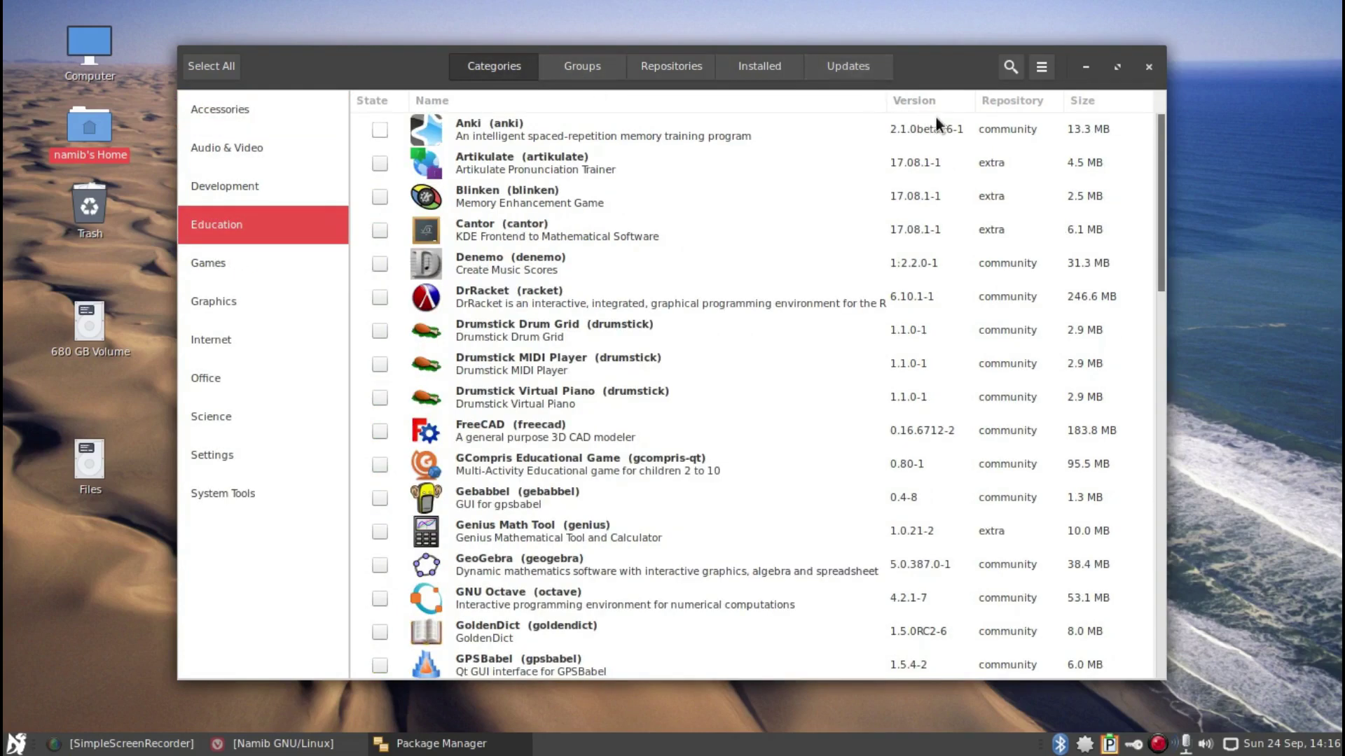
left_click(1041, 68)
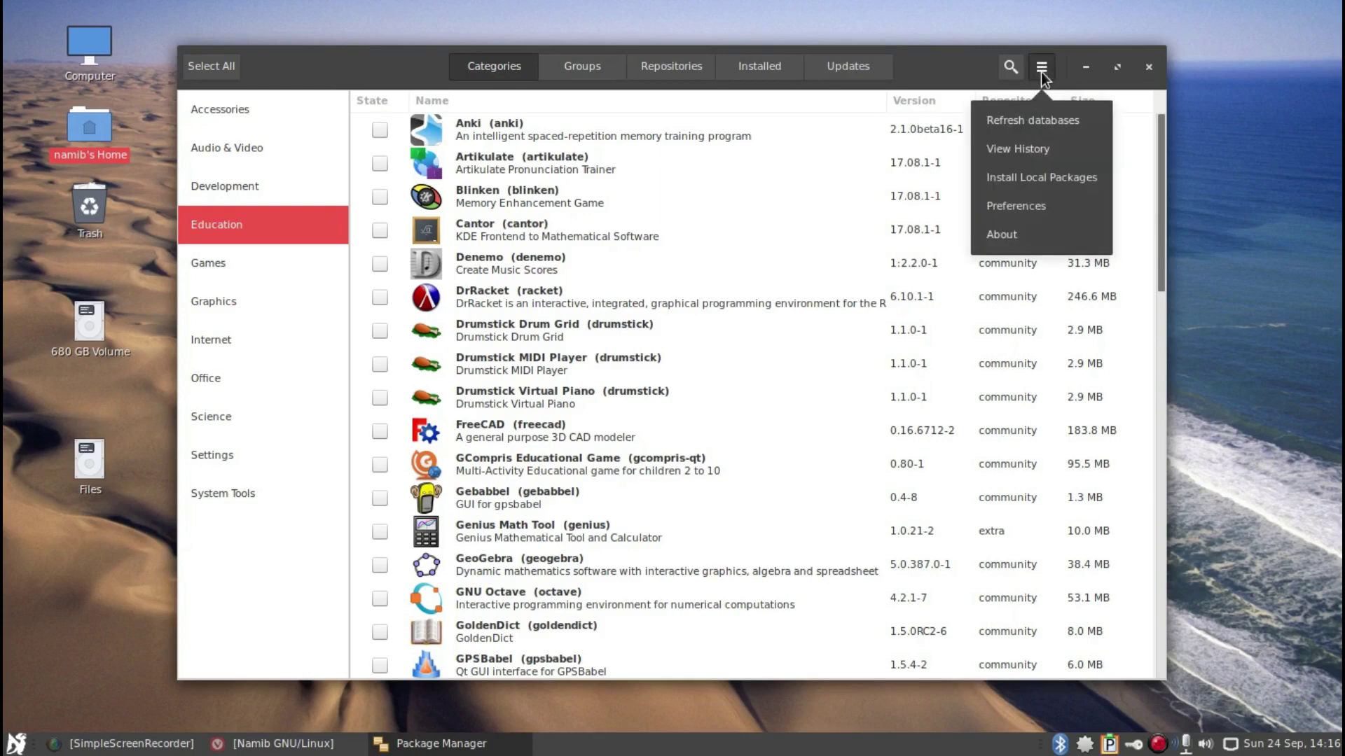
left_click(1003, 206)
left_click(518, 203)
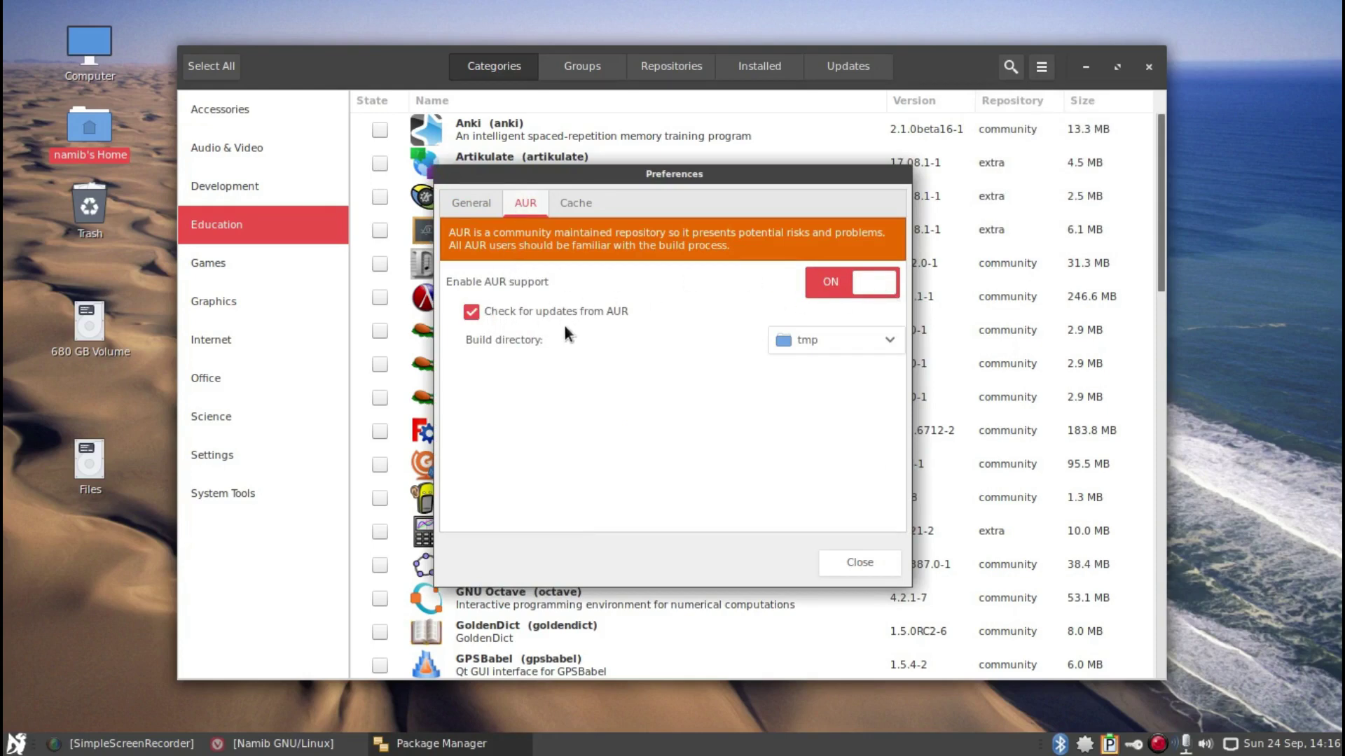
left_click(859, 563)
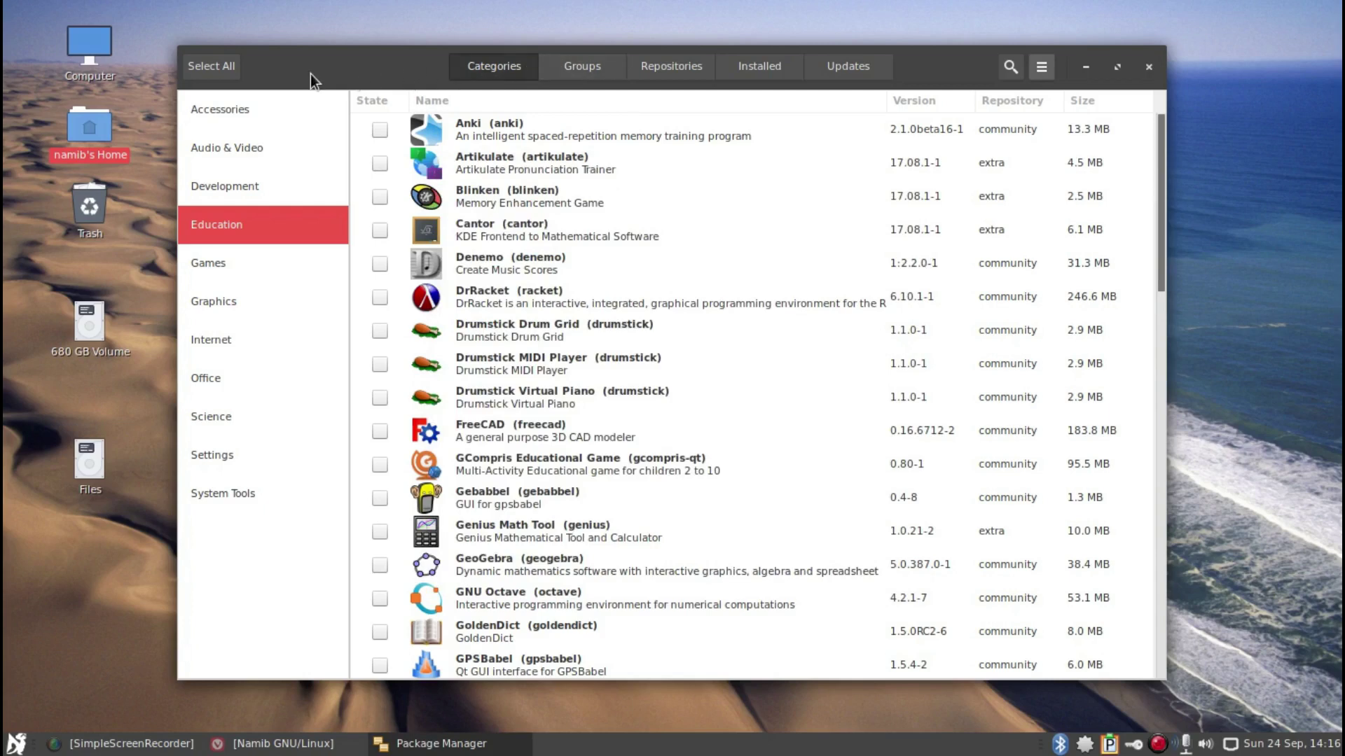
- Search the packages for conky, compare the AUR and repository matches, and close the package manager
left_click(1010, 66)
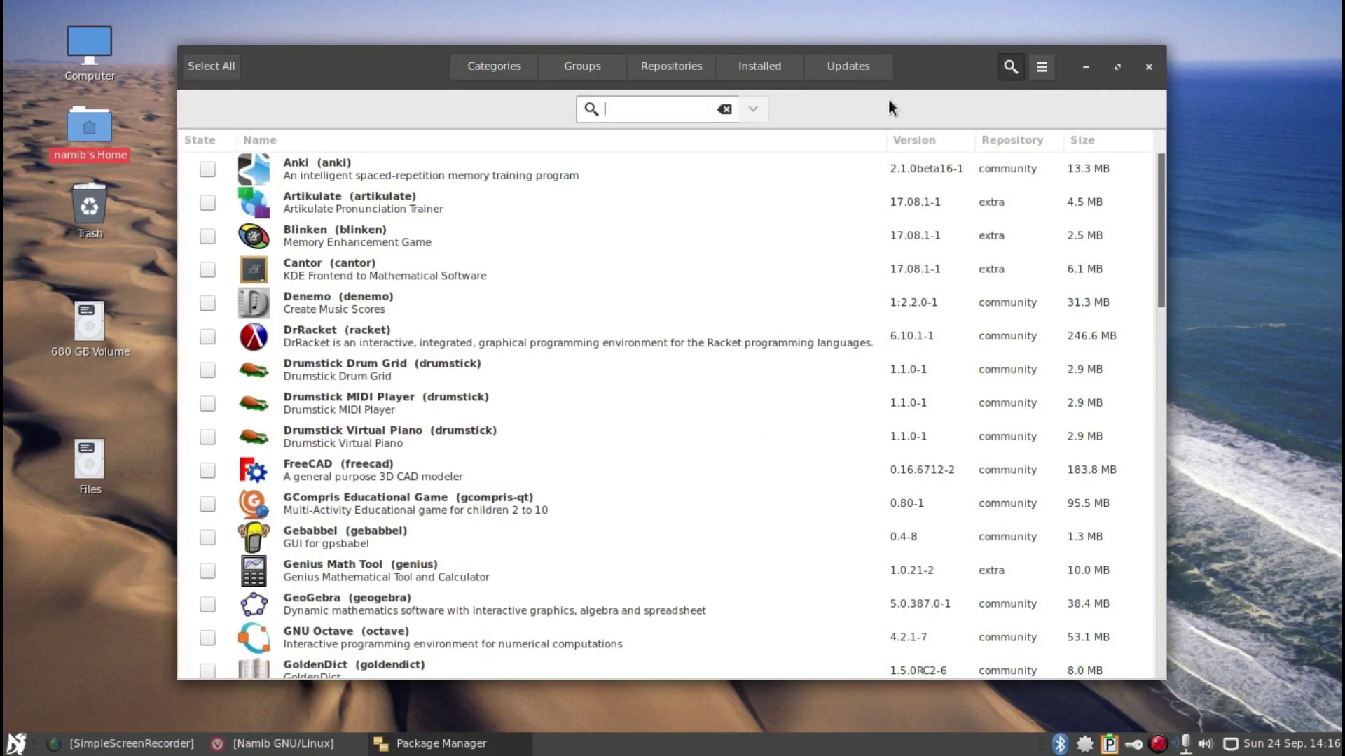
type("conky")
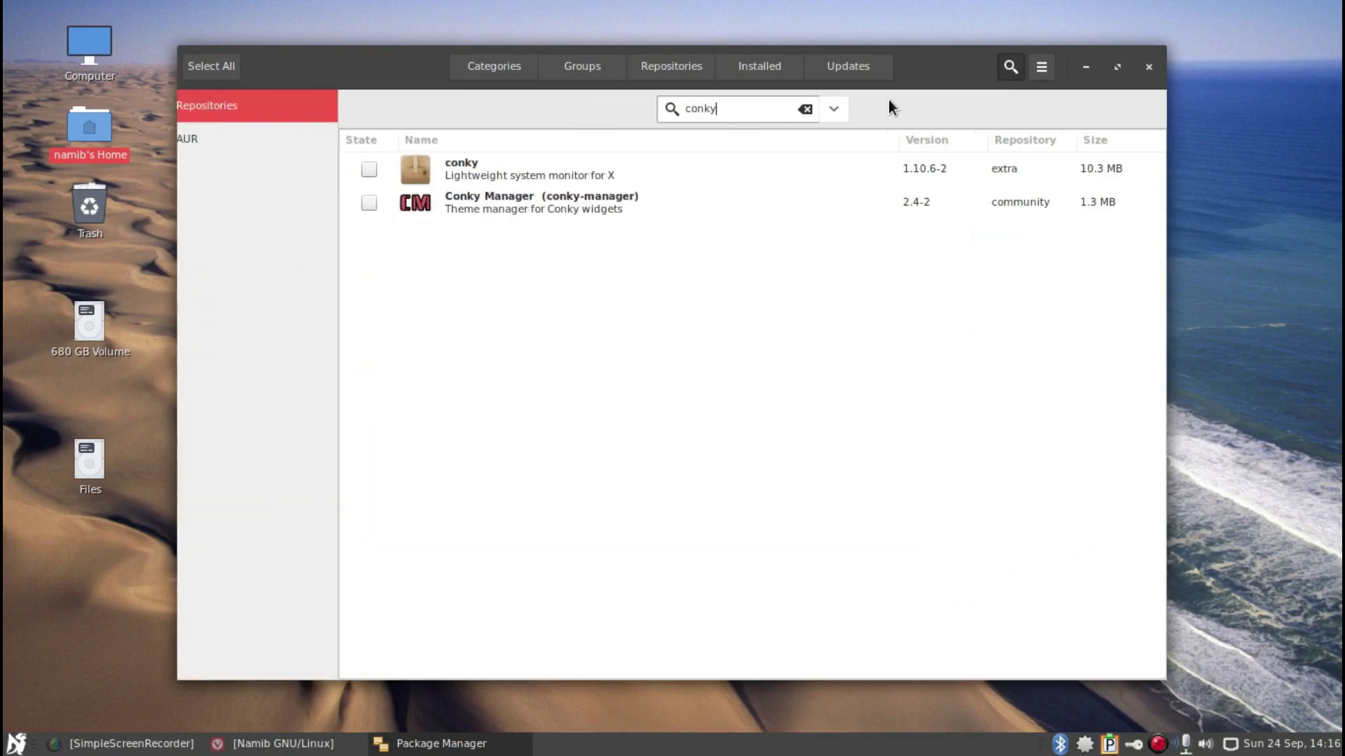
left_click(200, 143)
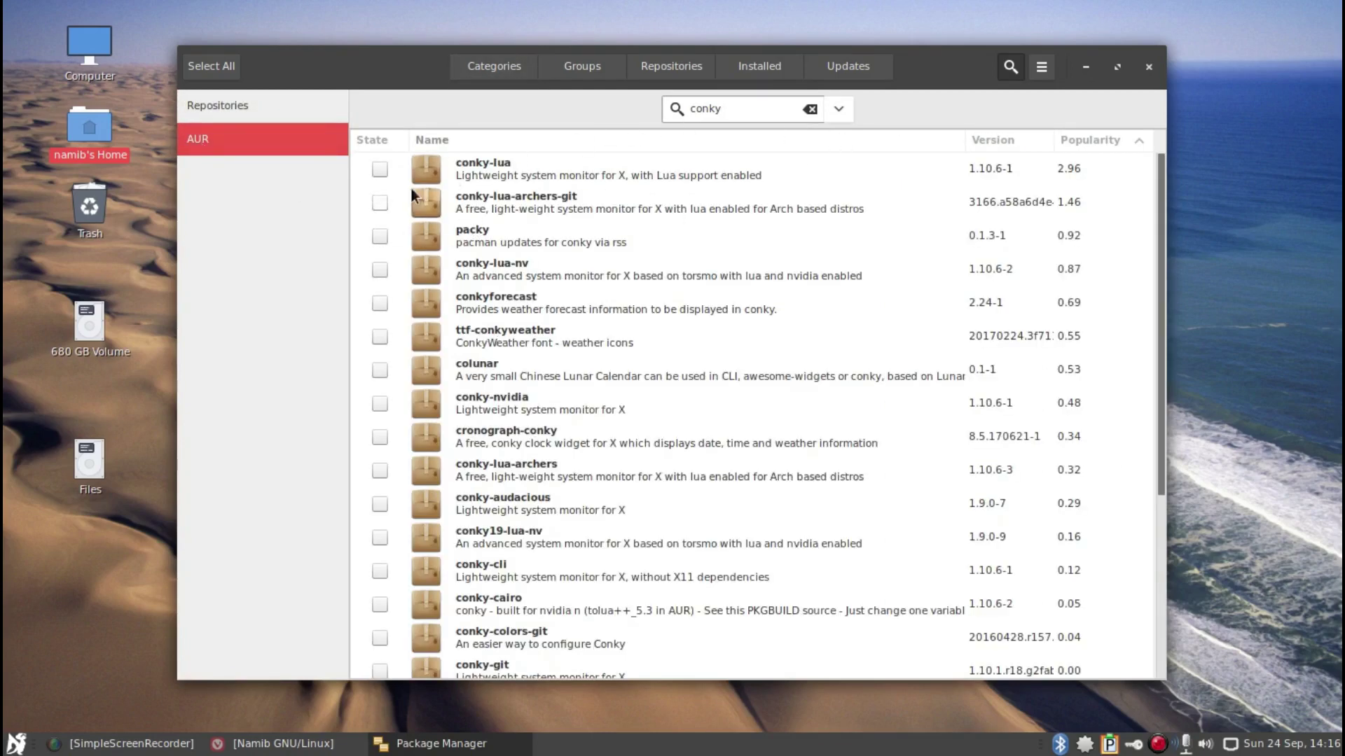
left_click(196, 104)
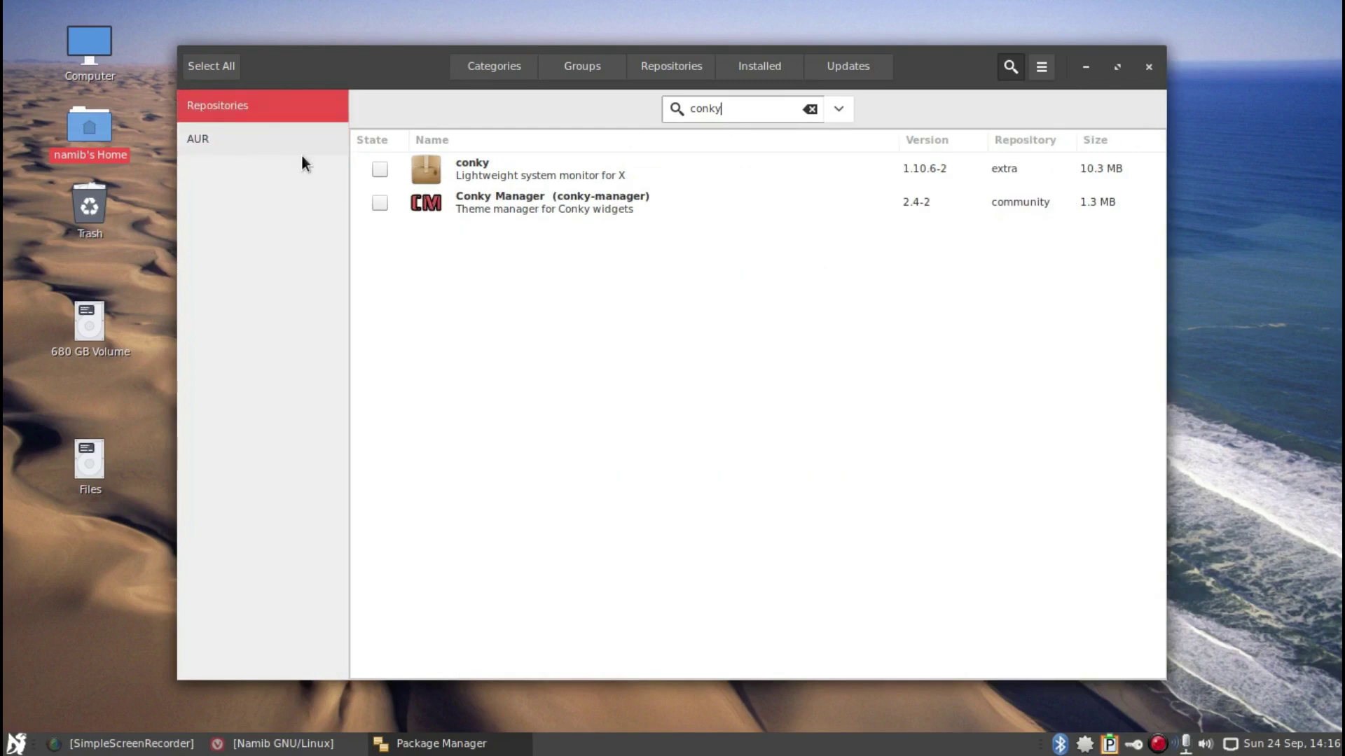
left_click(1150, 67)
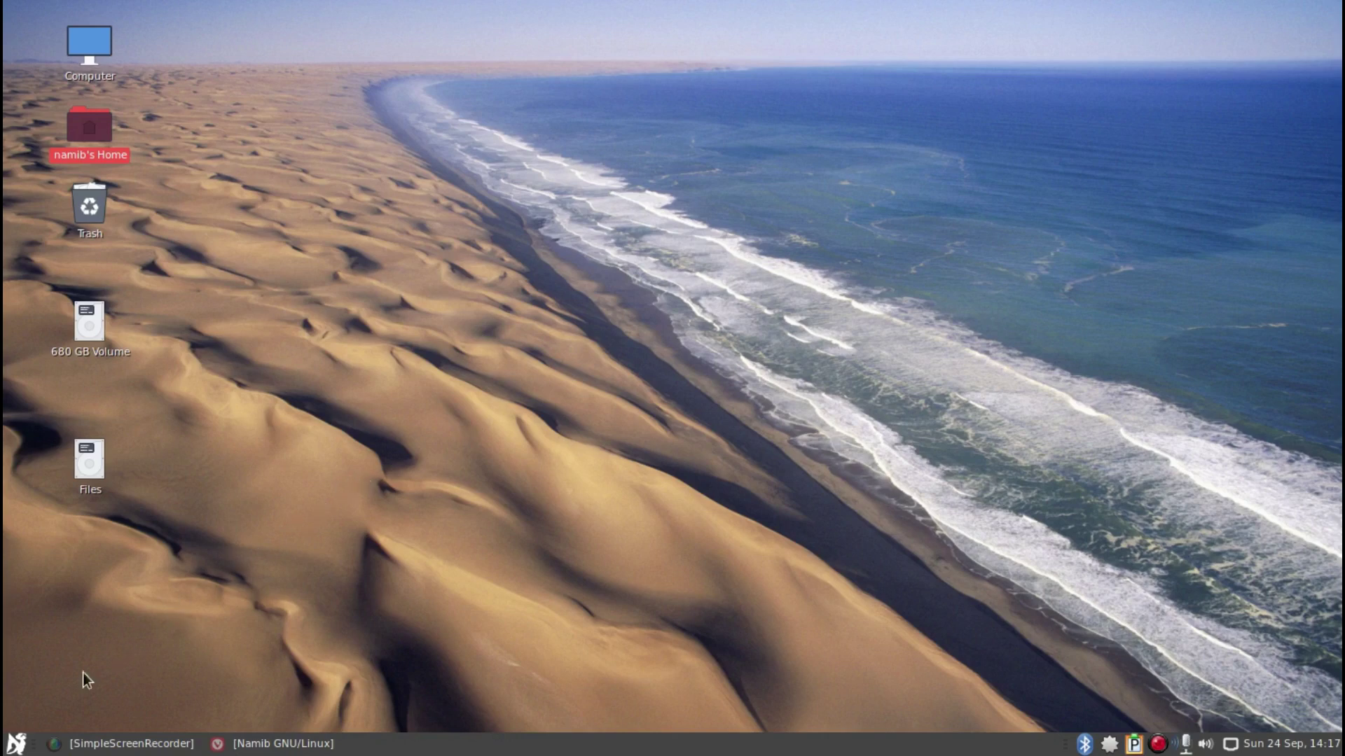
- Look through the desktop's System Tools and Accessories applications and its Places entries
left_click(16, 743)
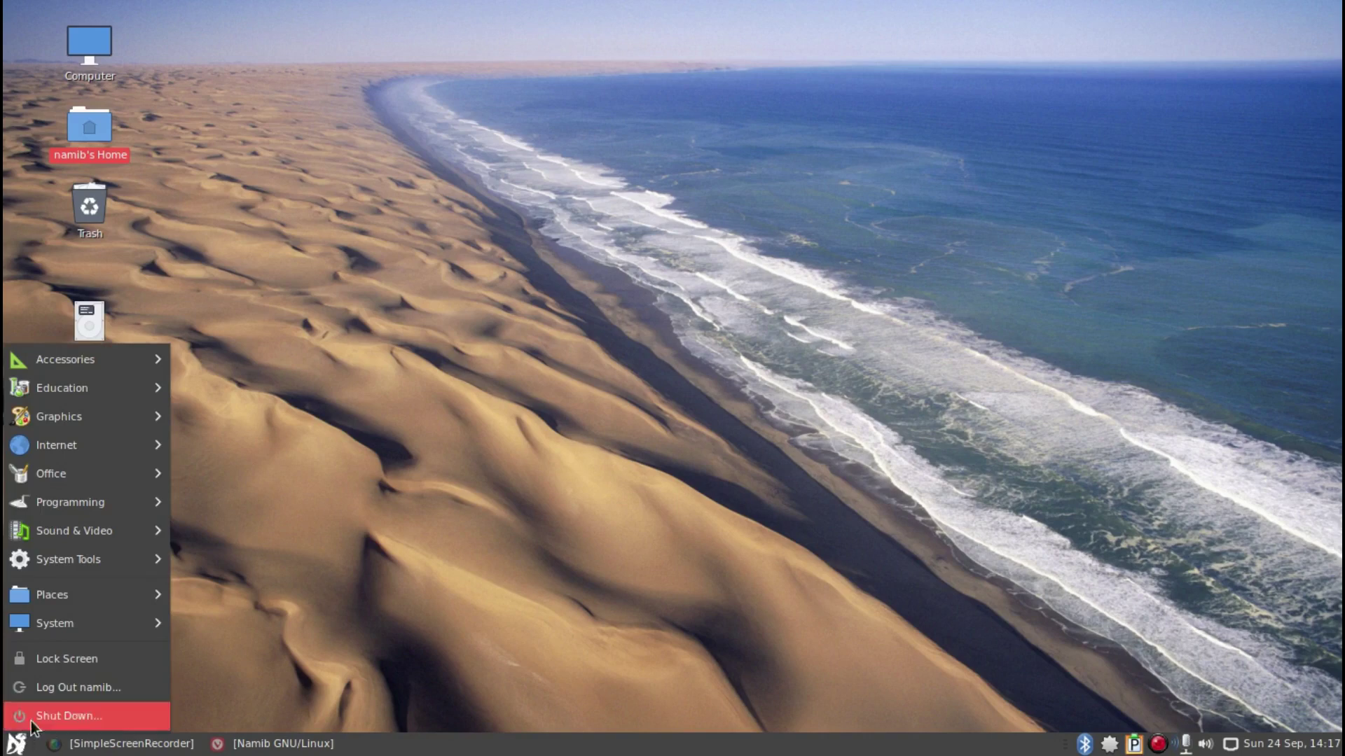
mouse_move(69, 569)
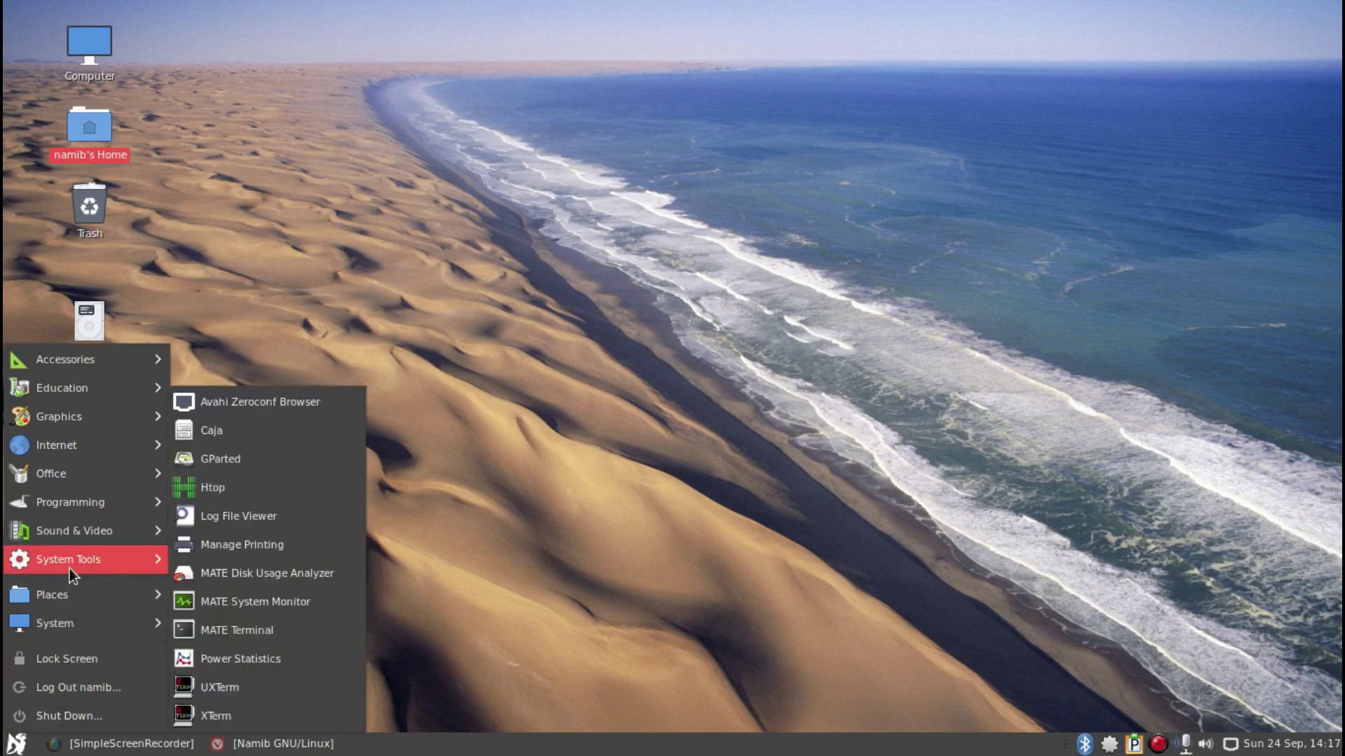
mouse_move(84, 541)
mouse_move(94, 363)
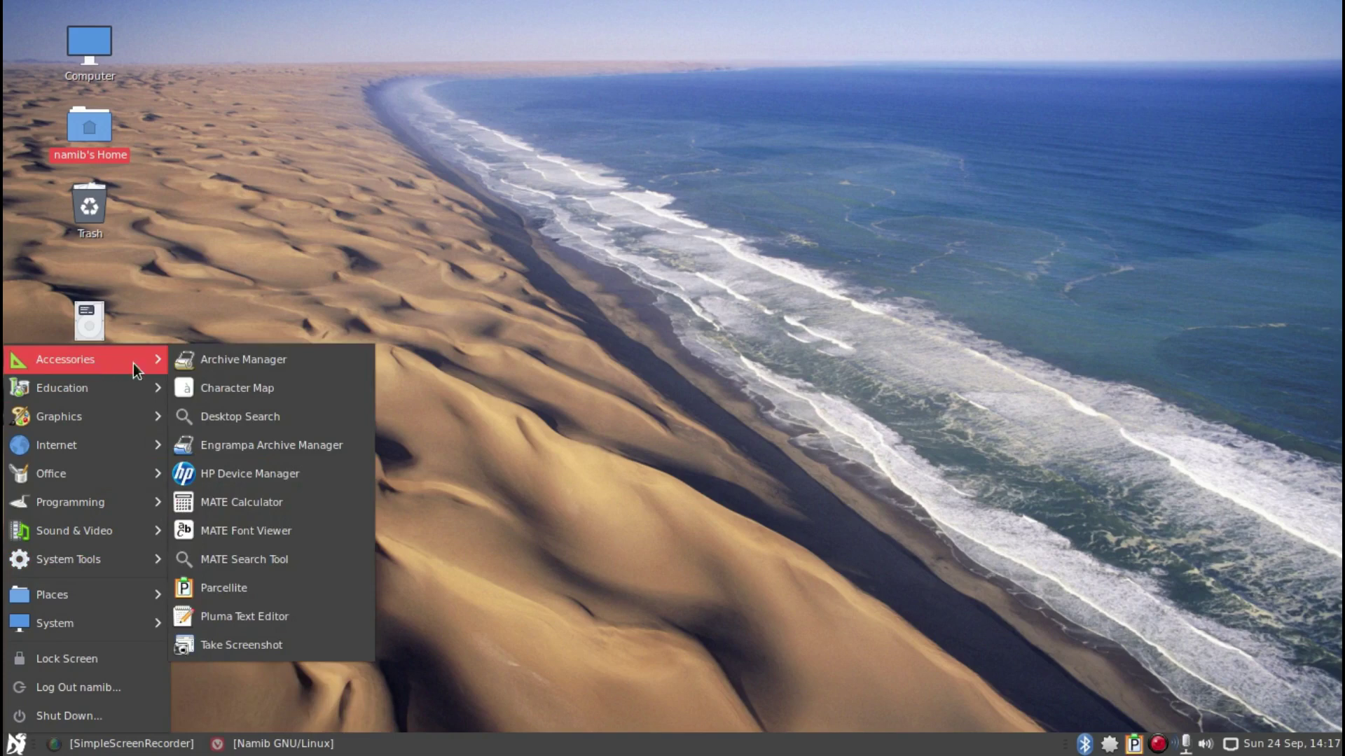
mouse_move(38, 605)
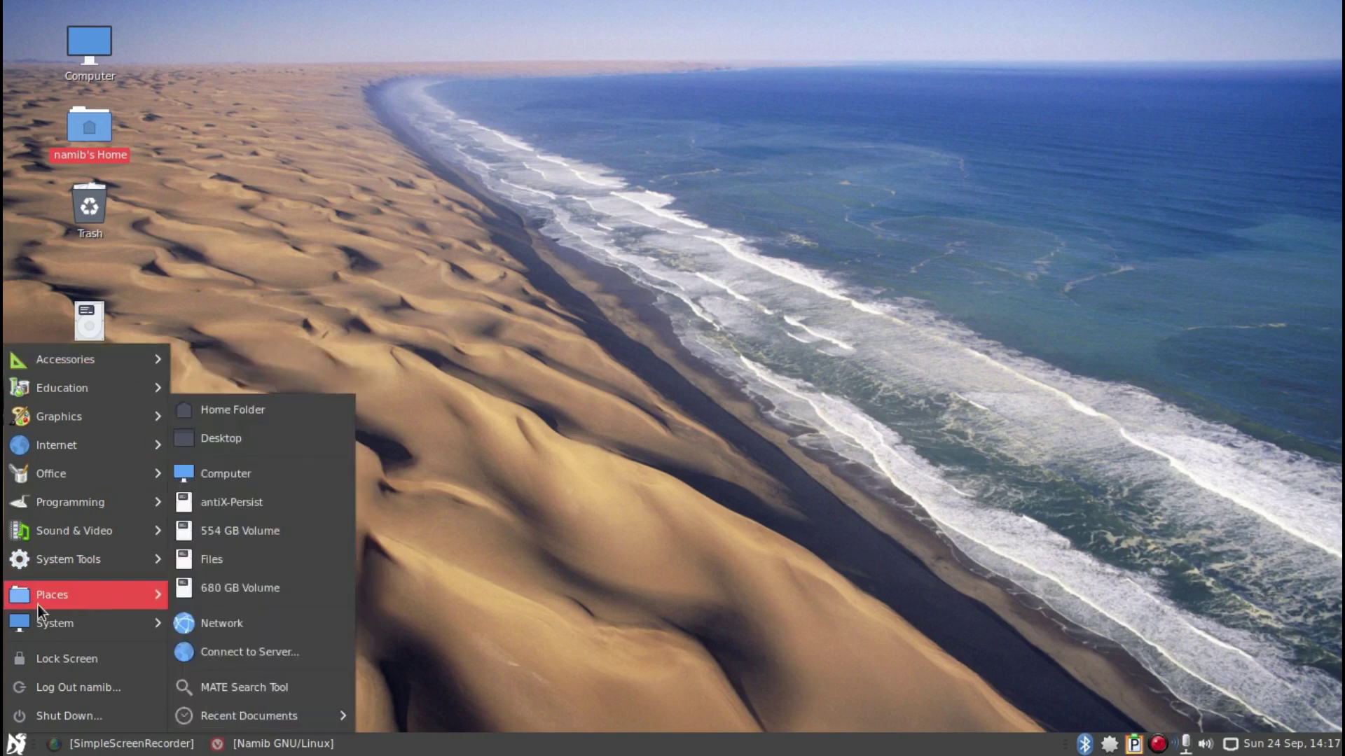
left_click(16, 746)
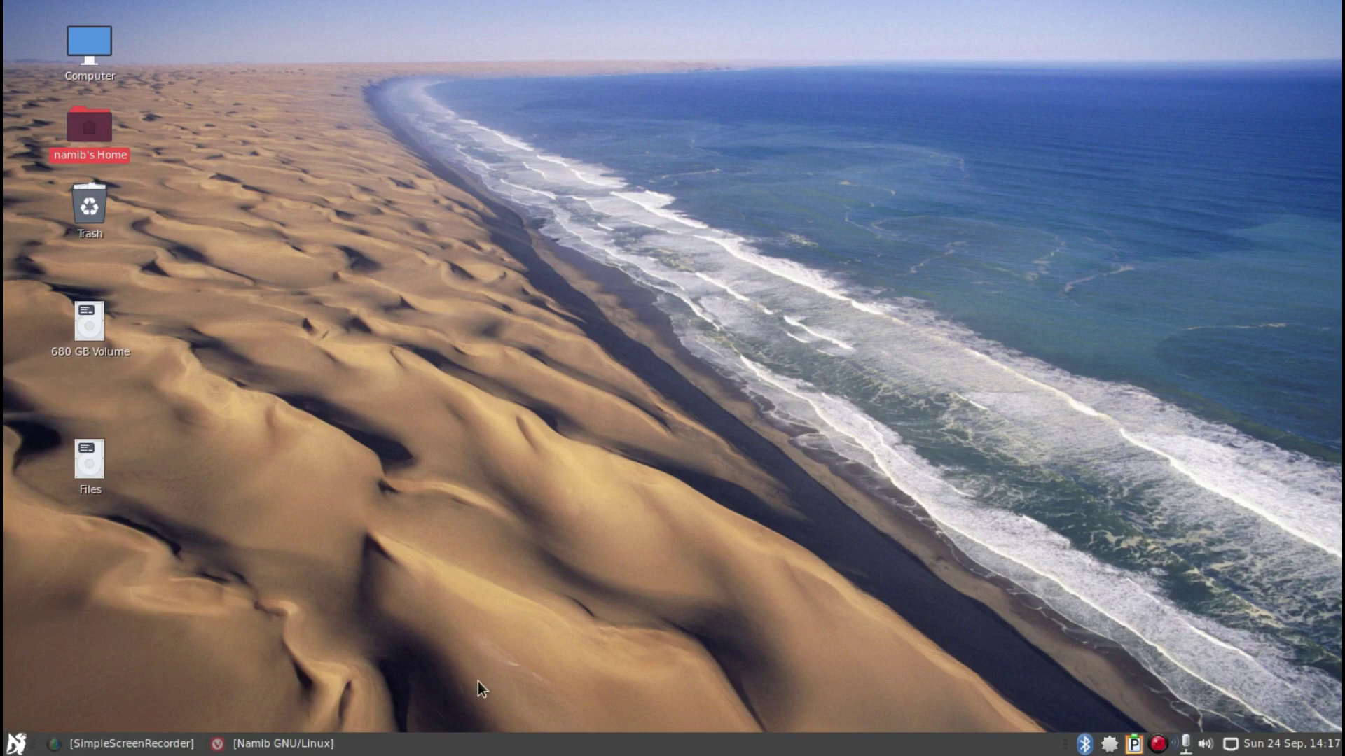